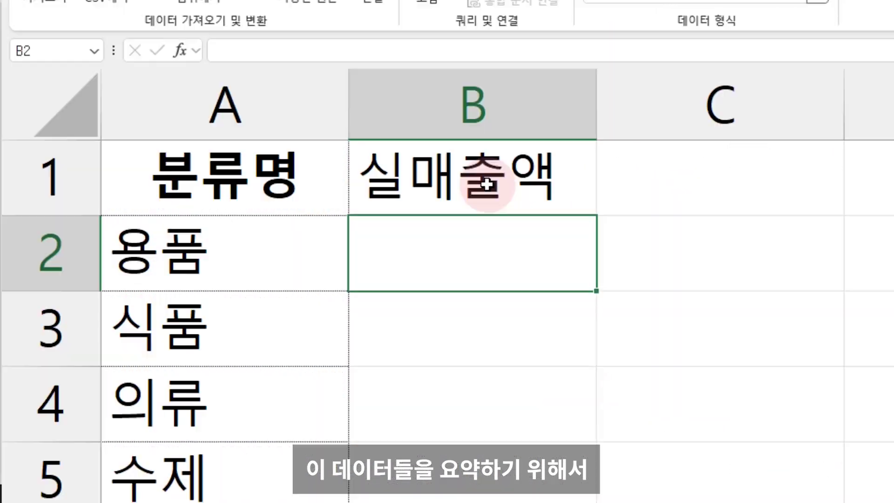
Step: Total the 용품 sales in B2 with SUMIF and count the 식품 entries of Sheet1 column E in B3 with COUNTIF, using A3 as criterion
{"action": "type", "text": "=sUMIF("}
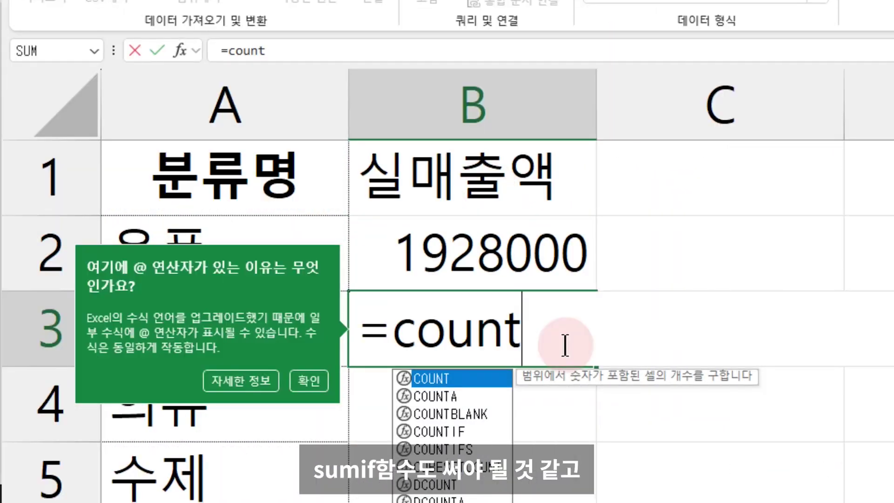
{"action": "type", "text": "if"}
{"action": "key", "text": "Tab"}
{"action": "key", "text": "ctrl+Page_Down"}
{"action": "left_click", "coordinate": [838, 82]}
{"action": "type", "text": ","}
{"action": "key", "text": "ctrl+Page_Up"}
{"action": "left_click", "coordinate": [294, 328]}
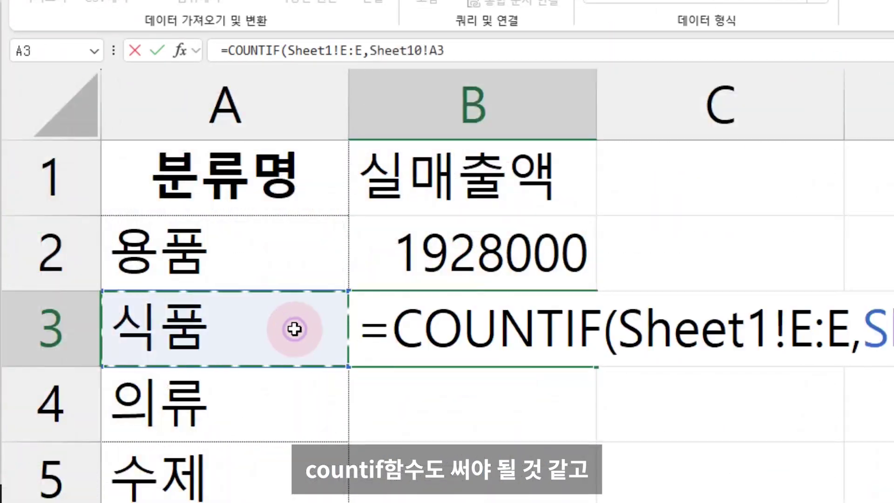
{"action": "type", "text": ")"}
{"action": "key", "text": "Return"}
Step: Fill the COUNTIF formula from B3 down the remaining category rows
{"action": "left_click", "coordinate": [549, 331]}
{"action": "double_click", "coordinate": [594, 368]}
{"action": "left_click", "coordinate": [651, 470]}
{"action": "left_click", "coordinate": [569, 470]}
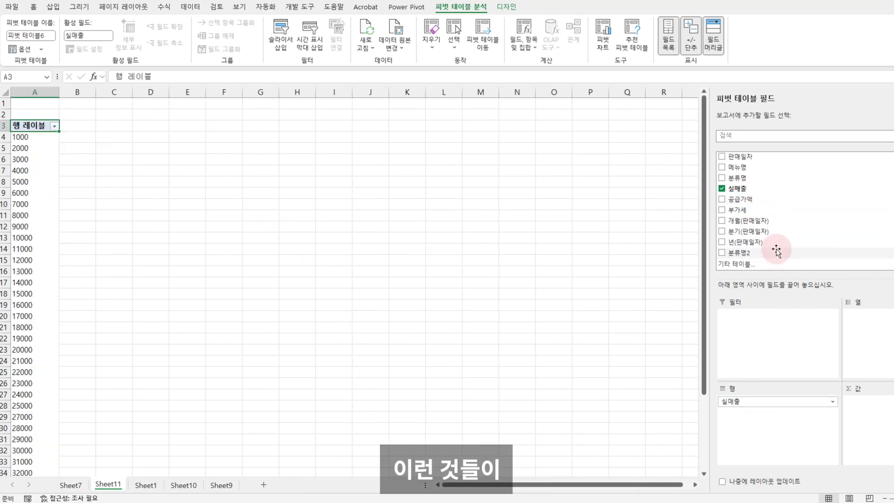
Step: Move 실매출 from the pivot rows to the values and break it down by 년(판매일자), 개월(판매일자) and 분류명 in the rows
{"action": "left_click_drag", "start_coordinate": [760, 401], "coordinate": [763, 190]}
{"action": "left_click", "coordinate": [763, 188]}
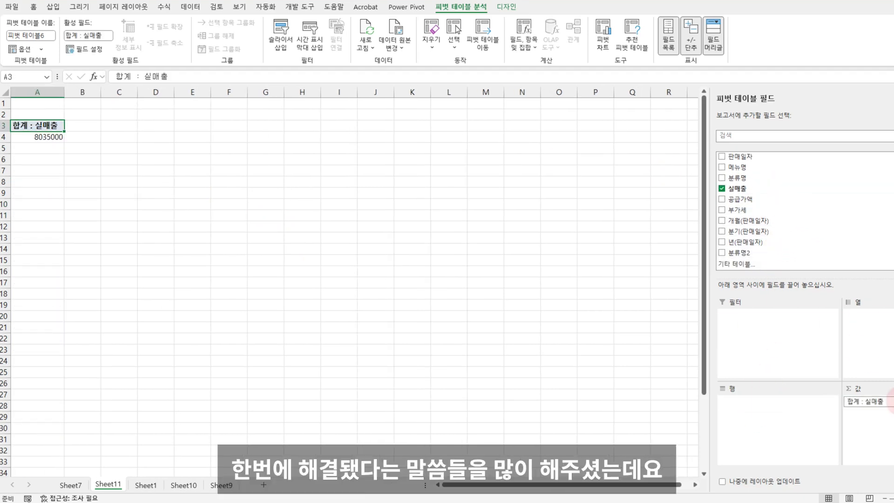
{"action": "left_click_drag", "start_coordinate": [763, 188], "coordinate": [856, 409]}
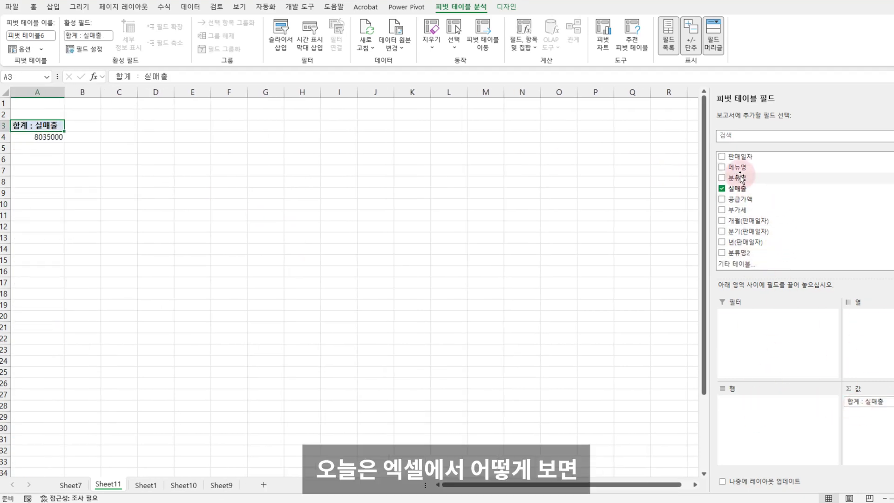
{"action": "left_click", "coordinate": [737, 178]}
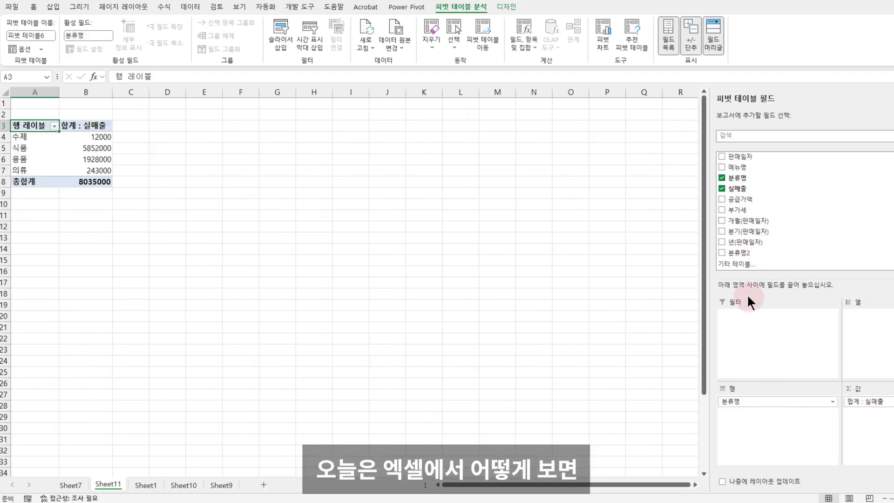
{"action": "left_click_drag", "start_coordinate": [745, 157], "coordinate": [661, 410]}
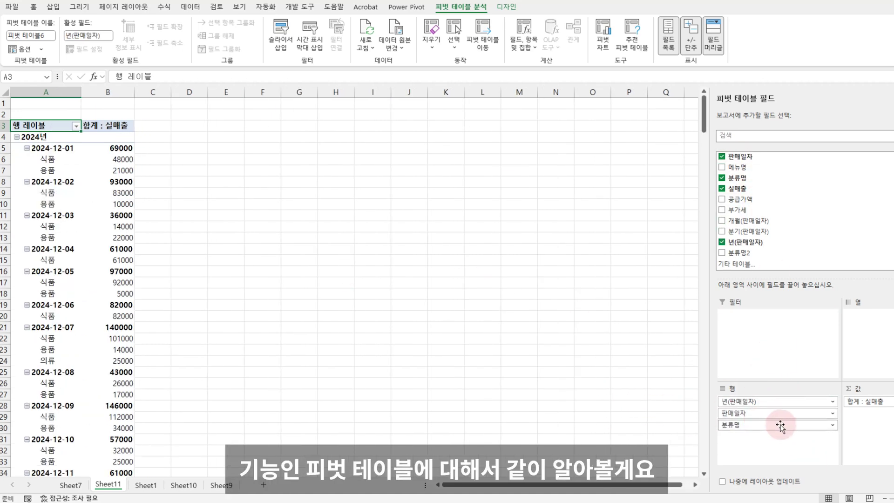
{"action": "left_click_drag", "start_coordinate": [764, 425], "coordinate": [670, 420]}
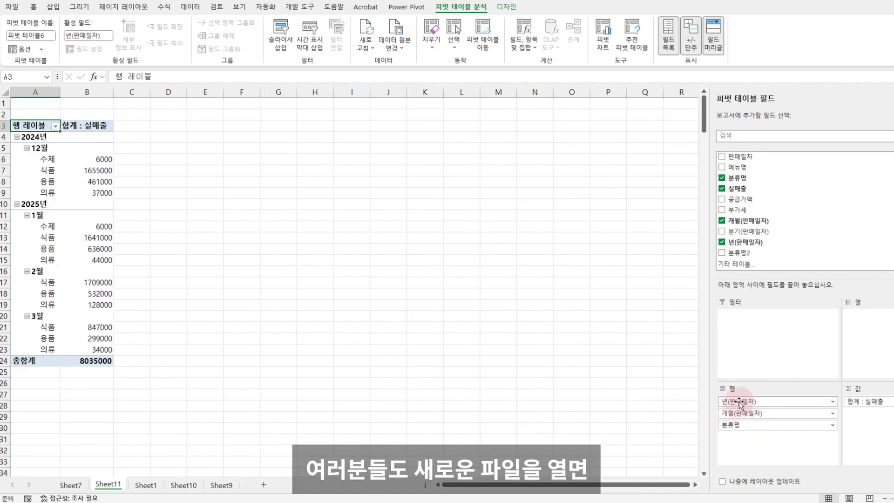
Step: Change the report layout of the pivot table on Sheet11
{"action": "left_click", "coordinate": [506, 7]}
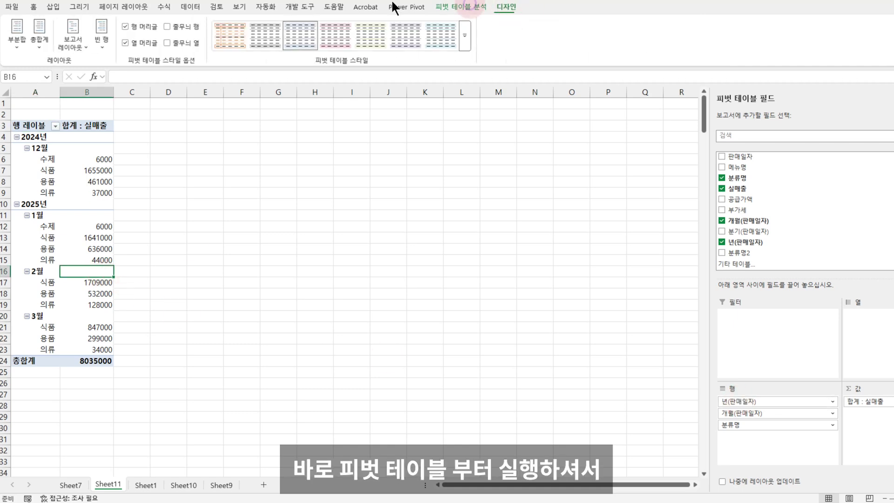
{"action": "left_click", "coordinate": [77, 35]}
{"action": "left_click", "coordinate": [120, 106]}
{"action": "left_click", "coordinate": [160, 181]}
{"action": "right_click", "coordinate": [181, 138]}
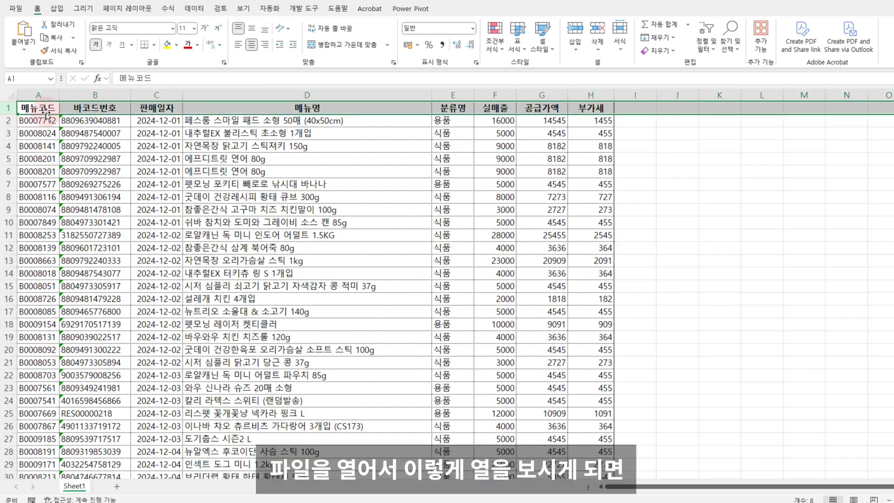
Step: Try to insert a pivot table from the whole Sheet1 data range A1:H1067 on the existing worksheet at J2
{"action": "left_click", "coordinate": [63, 105]}
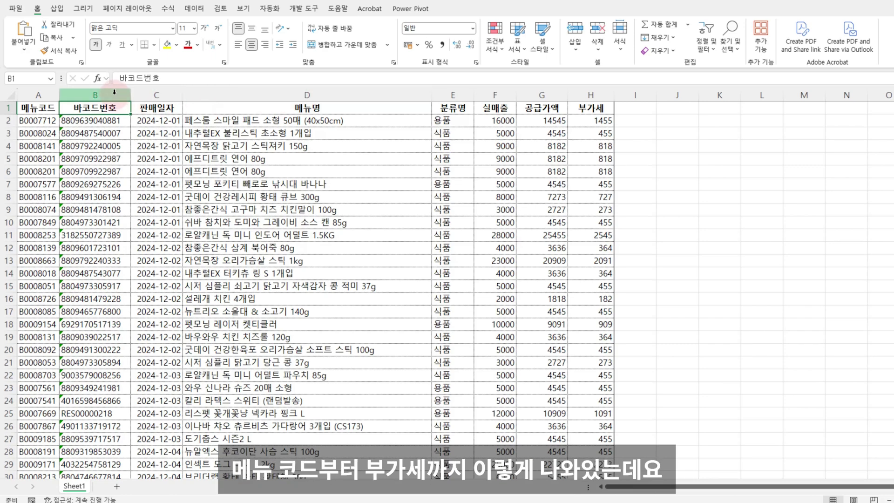
{"action": "left_click", "coordinate": [600, 109]}
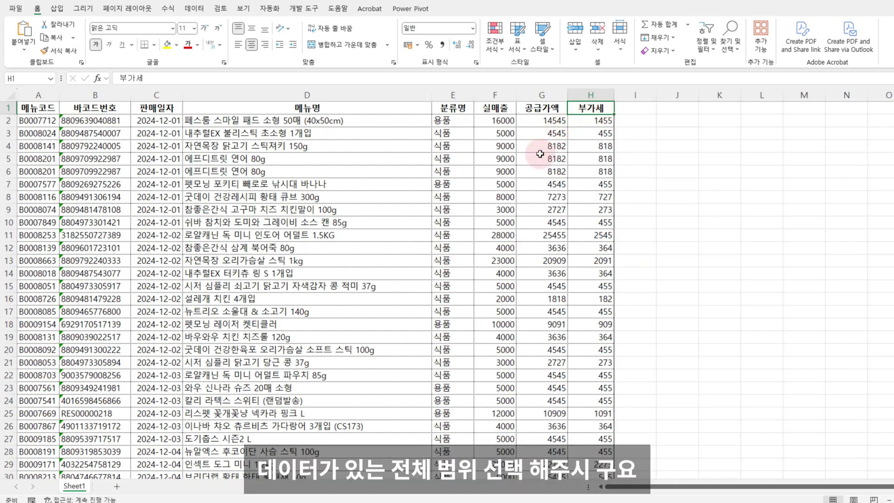
{"action": "left_click", "coordinate": [495, 210]}
{"action": "key", "text": "ctrl+a"}
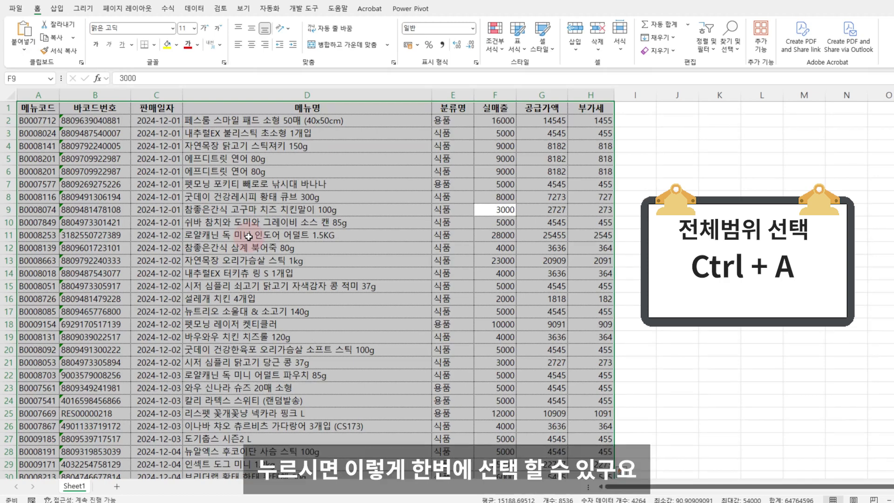
{"action": "left_click", "coordinate": [56, 8]}
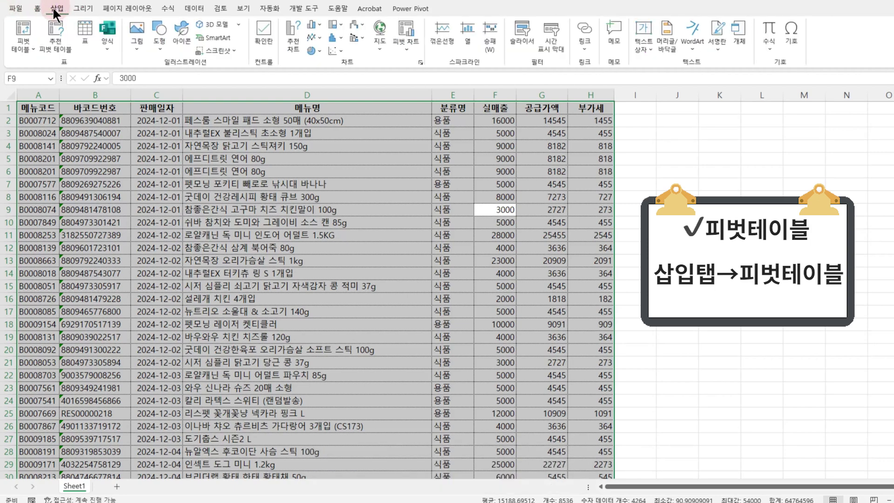
{"action": "left_click", "coordinate": [28, 32]}
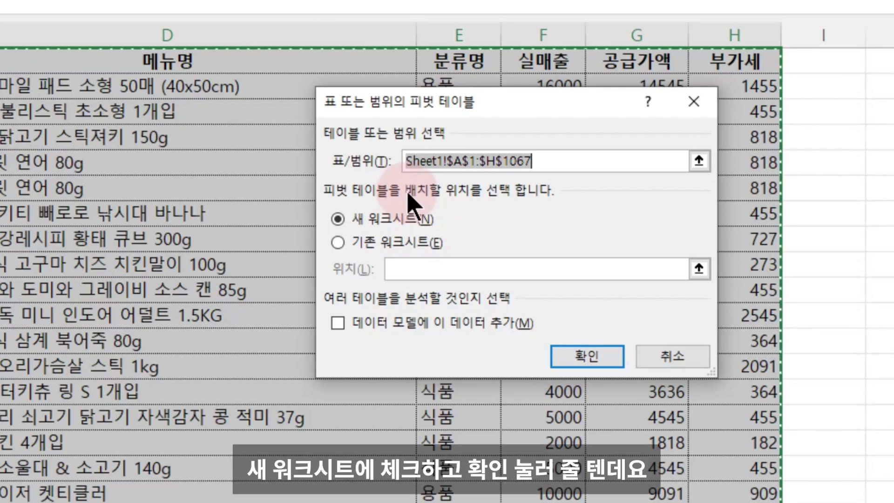
{"action": "left_click", "coordinate": [338, 219]}
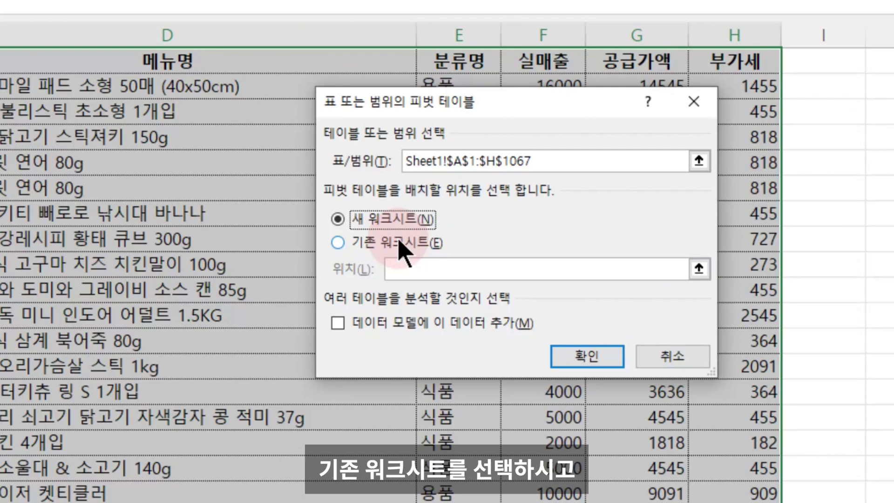
{"action": "left_click", "coordinate": [399, 243]}
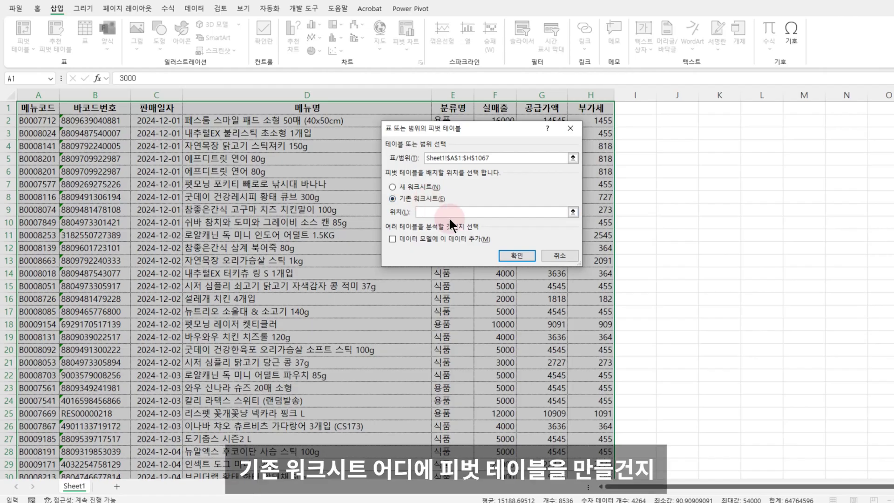
{"action": "left_click", "coordinate": [442, 272]}
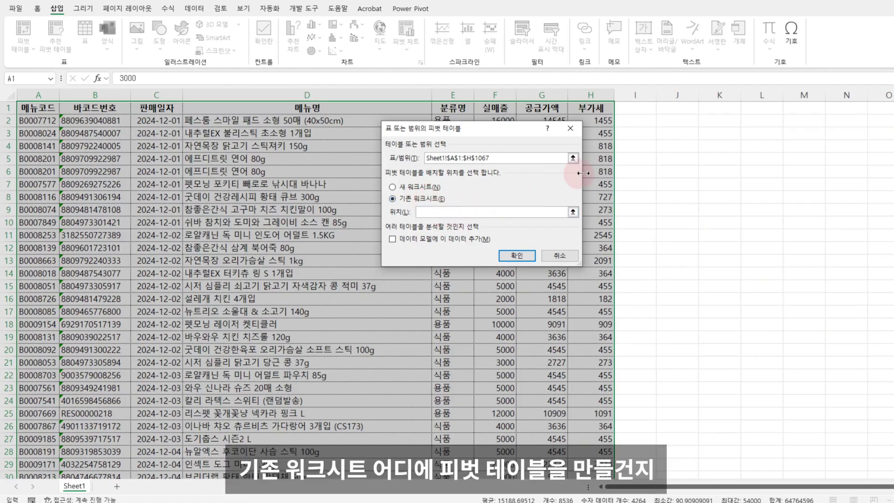
{"action": "left_click", "coordinate": [677, 122]}
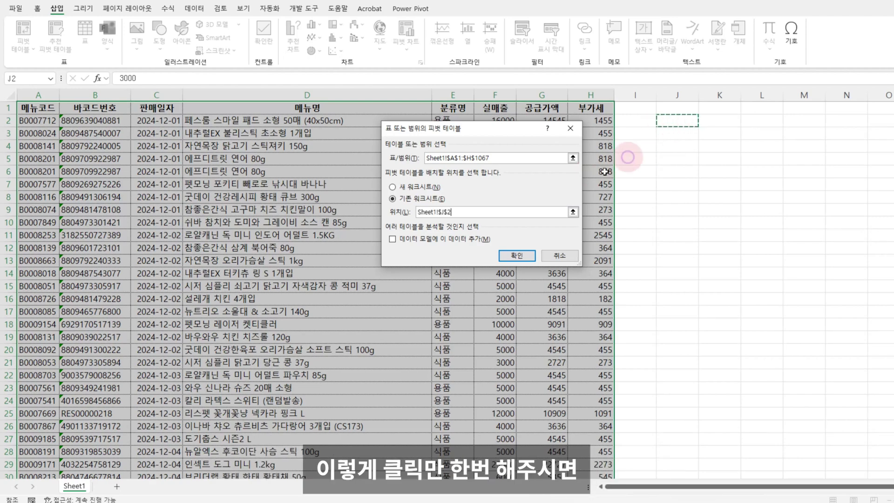
{"action": "left_click", "coordinate": [509, 251]}
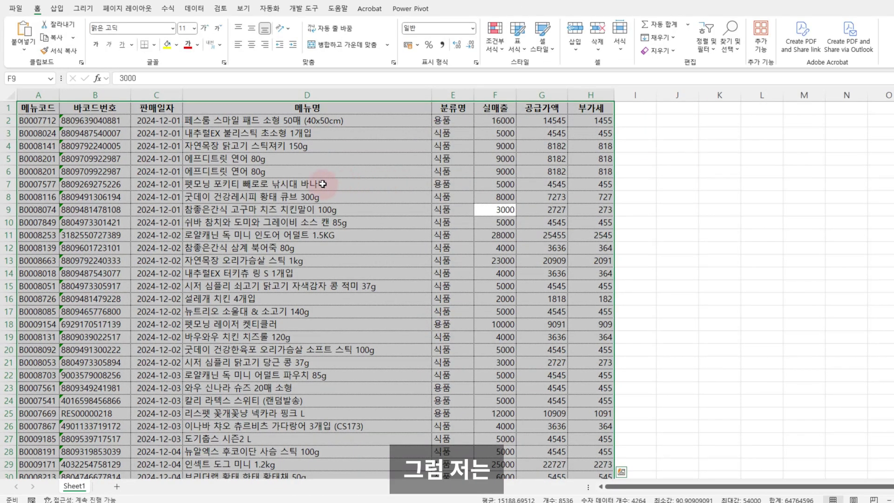
Step: Insert a pivot table from the whole Sheet1 data range A1:H1067 on a new worksheet
{"action": "left_click", "coordinate": [285, 186]}
{"action": "key", "text": "ctrl+a"}
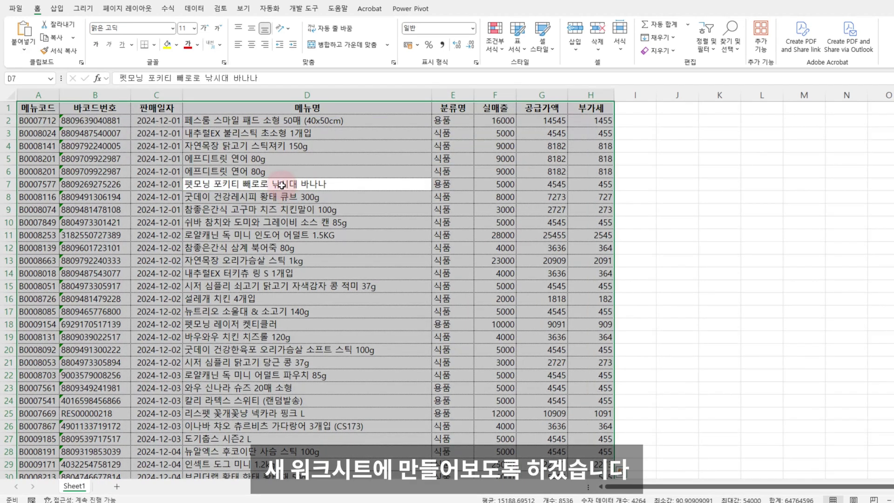
{"action": "key", "text": "alt+n"}
{"action": "key", "text": "v"}
{"action": "key", "text": "t"}
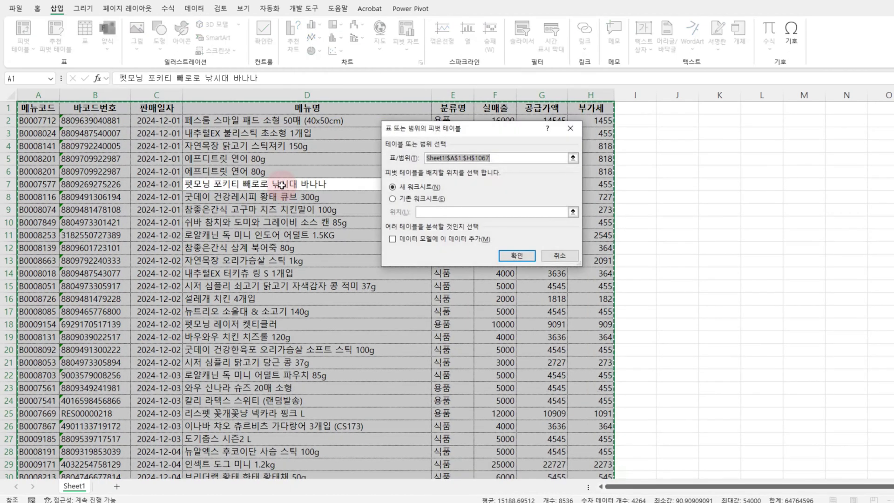
{"action": "key", "text": "Return"}
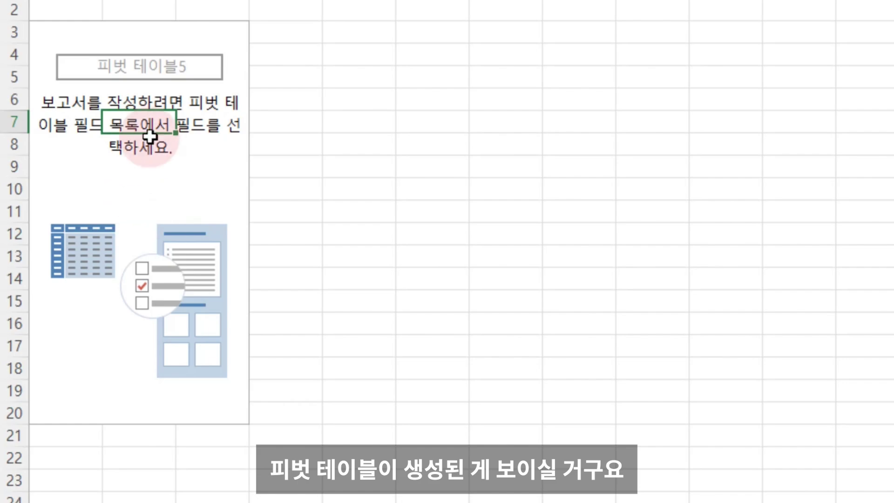
Step: Hide the empty pivot table's field list and show it again
{"action": "left_click", "coordinate": [148, 175]}
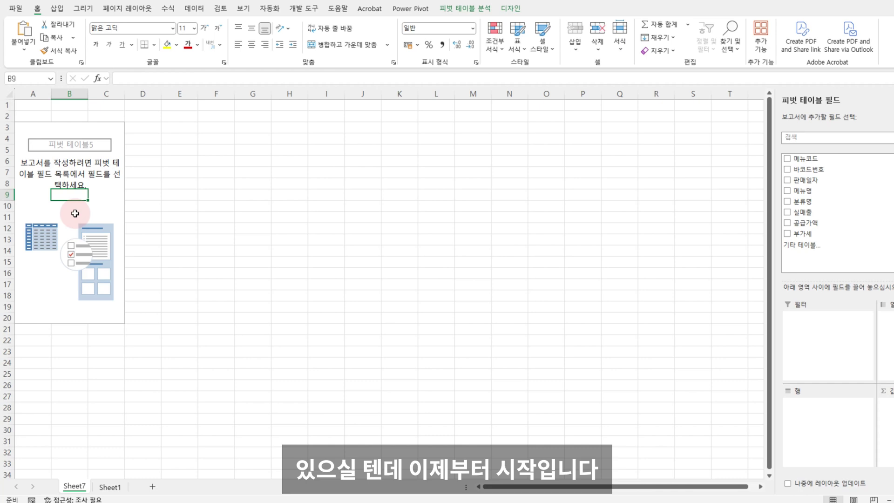
{"action": "left_click_drag", "start_coordinate": [20, 129], "coordinate": [84, 309]}
{"action": "left_click", "coordinate": [77, 218]}
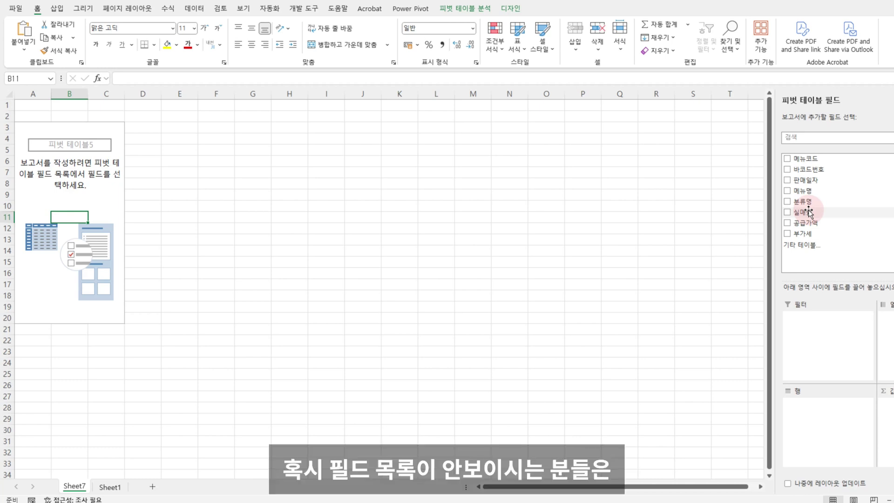
{"action": "left_click", "coordinate": [477, 8]}
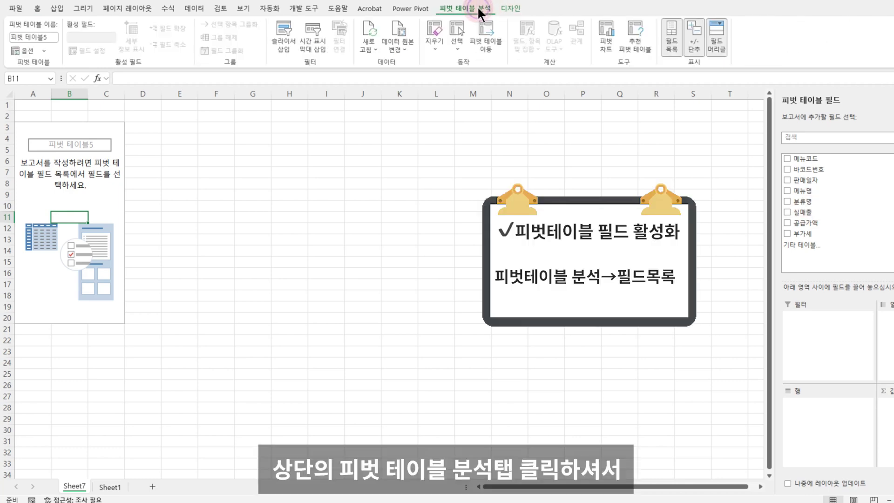
{"action": "left_click", "coordinate": [675, 48]}
{"action": "left_click", "coordinate": [674, 44]}
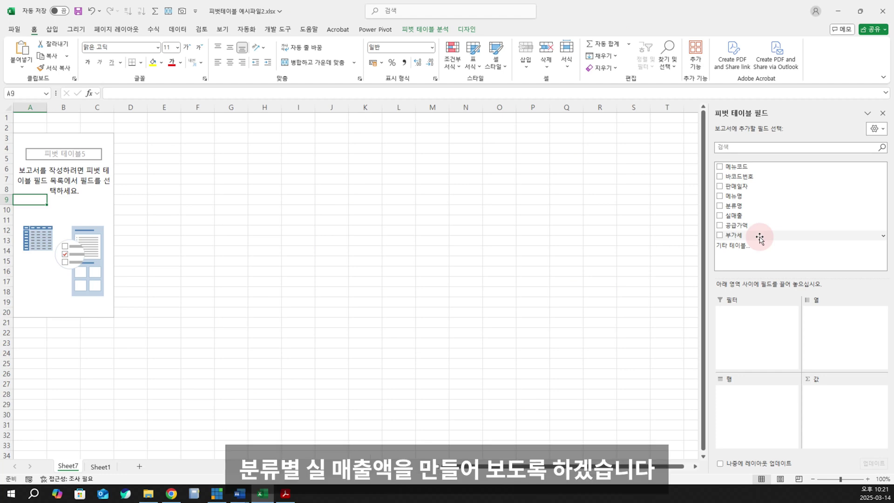
Step: Add 분류명 to the pivot table rows and 실매출 to the values
{"action": "left_click", "coordinate": [749, 207]}
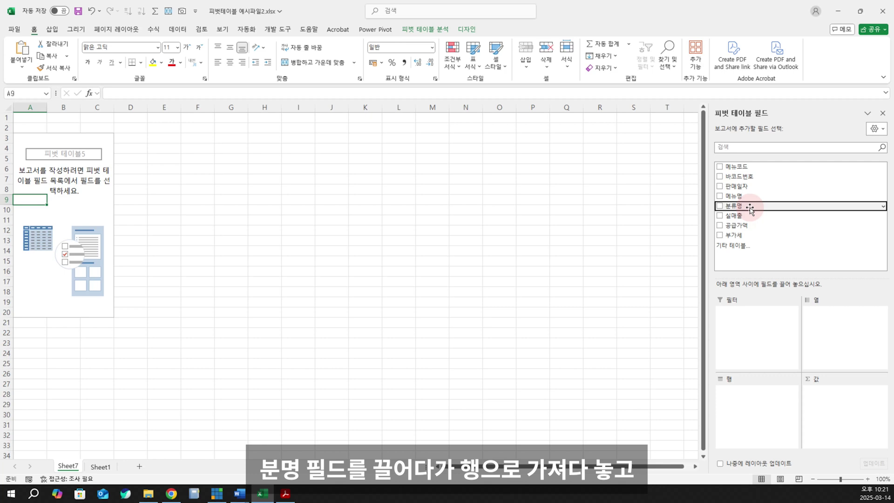
{"action": "left_click_drag", "start_coordinate": [750, 207], "coordinate": [731, 407]}
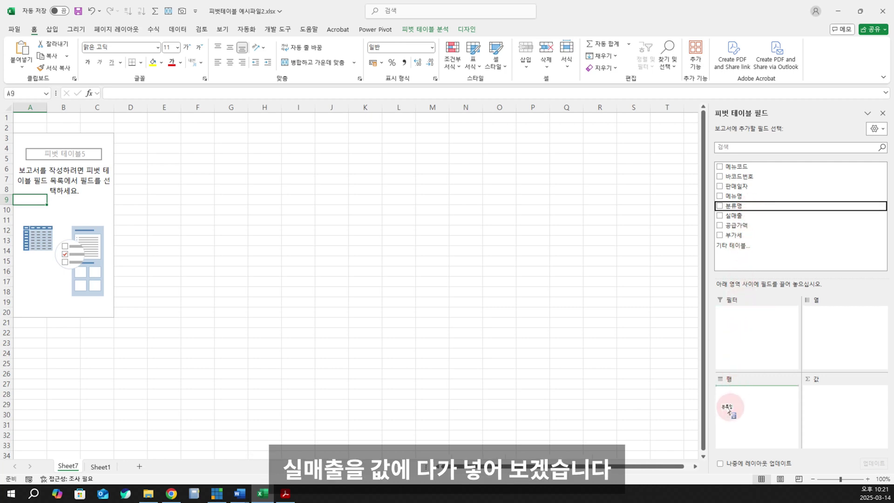
{"action": "left_click_drag", "start_coordinate": [745, 219], "coordinate": [834, 393]}
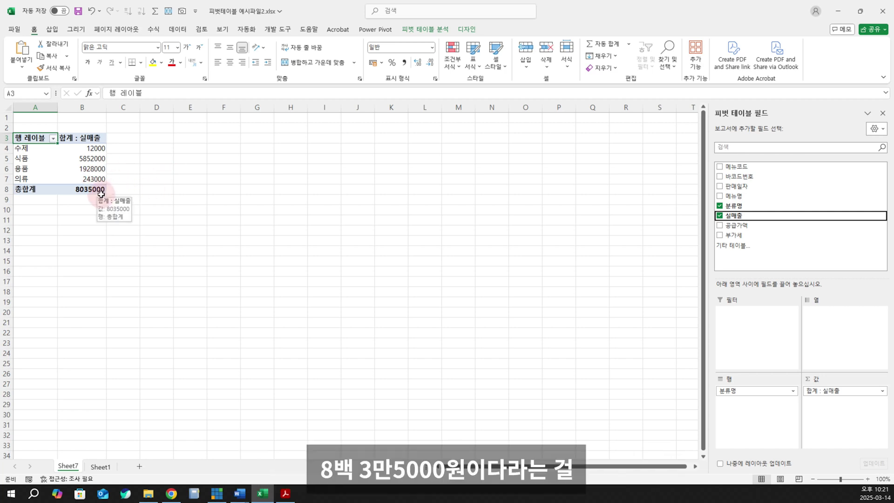
Step: Replace 분류명 in the pivot table rows with 판매일자
{"action": "left_click", "coordinate": [68, 166]}
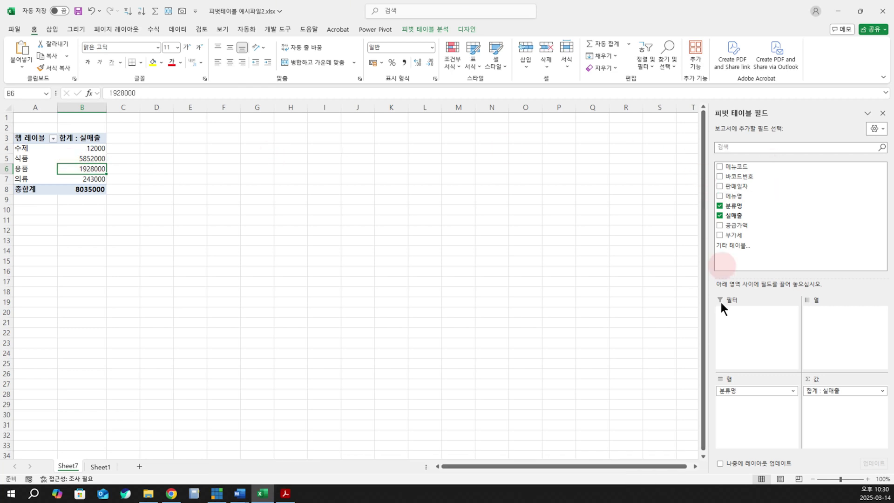
{"action": "left_click_drag", "start_coordinate": [745, 390], "coordinate": [530, 279]}
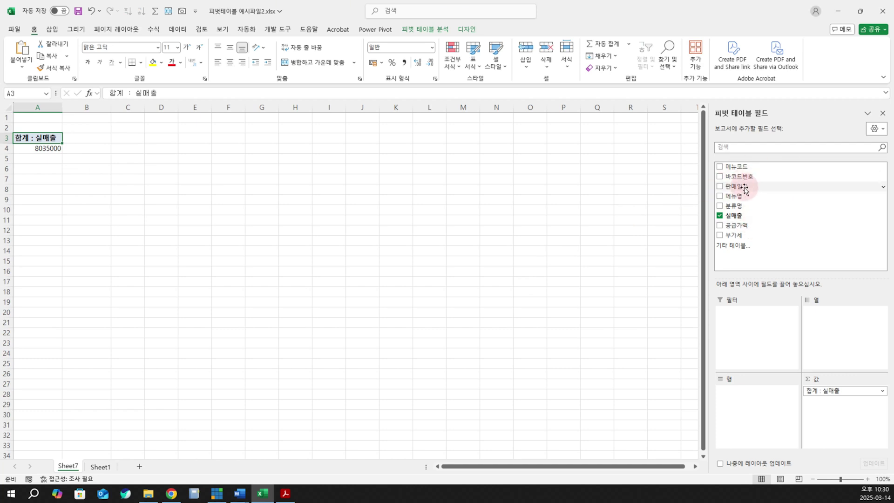
{"action": "left_click_drag", "start_coordinate": [742, 186], "coordinate": [762, 403]}
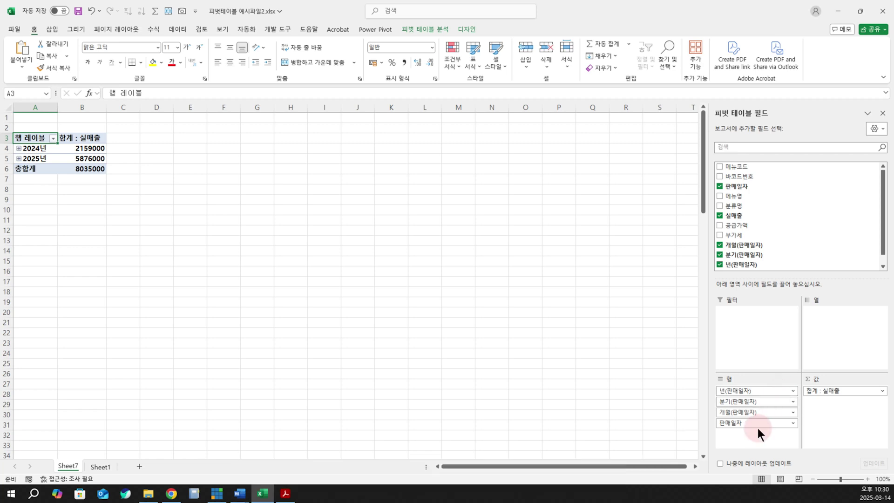
Step: Remove 판매일자 and 분기(판매일자) from the pivot table rows, keeping 년(판매일자) and 개월(판매일자)
{"action": "left_click_drag", "start_coordinate": [756, 427], "coordinate": [742, 426]}
{"action": "left_click_drag", "start_coordinate": [632, 408], "coordinate": [632, 408]}
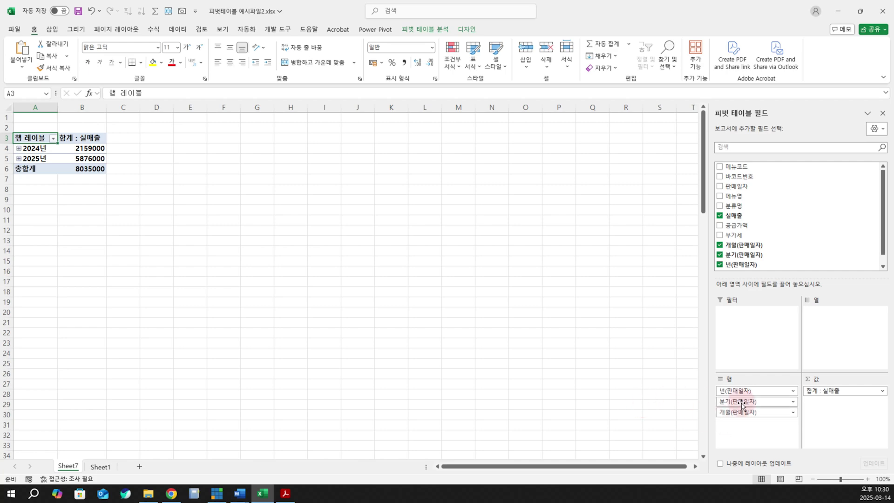
{"action": "left_click_drag", "start_coordinate": [745, 401], "coordinate": [573, 372]}
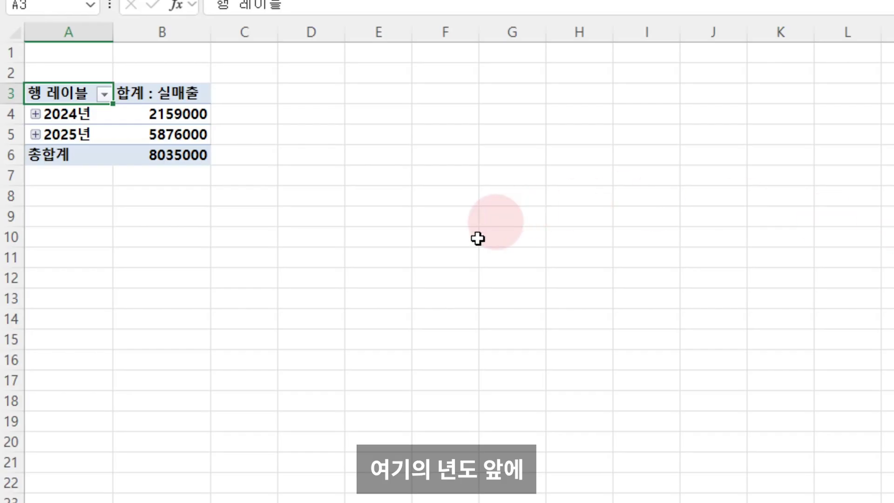
Step: Expand 2024년 and 2025년 in the pivot table, and remove 년(판매일자) from the rows to keep only 개월(판매일자)
{"action": "left_click", "coordinate": [36, 114]}
{"action": "left_click", "coordinate": [35, 156]}
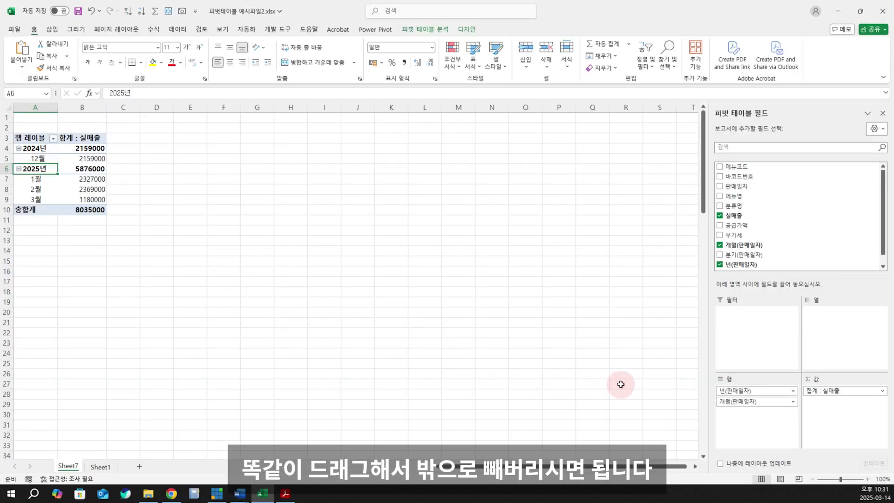
{"action": "left_click_drag", "start_coordinate": [731, 390], "coordinate": [521, 333]}
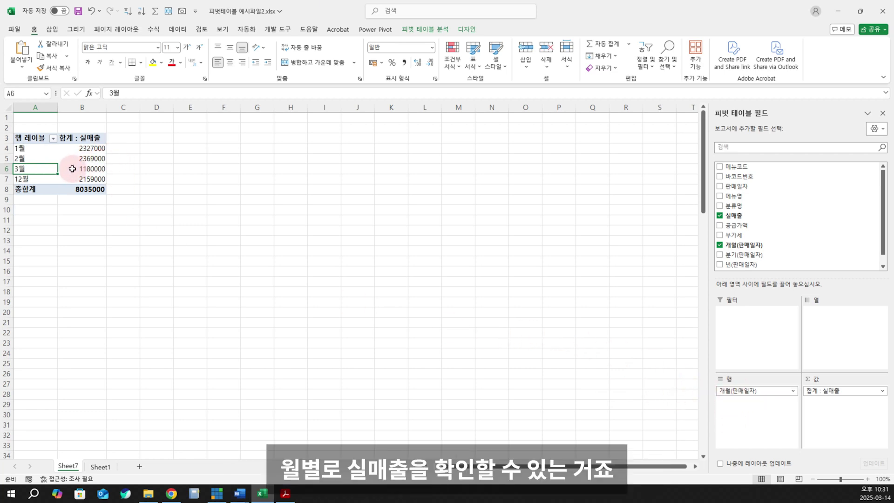
{"action": "left_click", "coordinate": [28, 148]}
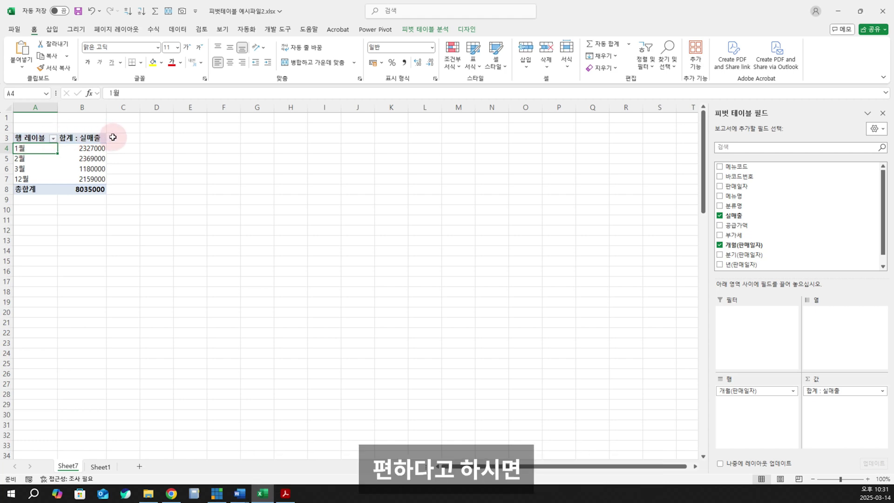
Step: Add 공급가액 and 부가세 to the pivot table values, trying 개월(판매일자) in the columns before returning it to the rows
{"action": "left_click_drag", "start_coordinate": [738, 398], "coordinate": [824, 321]}
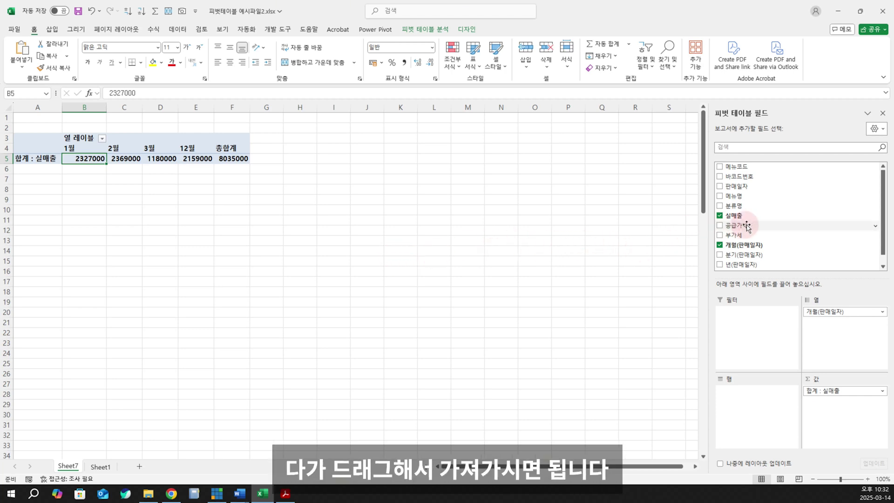
{"action": "left_click_drag", "start_coordinate": [747, 226], "coordinate": [837, 405]}
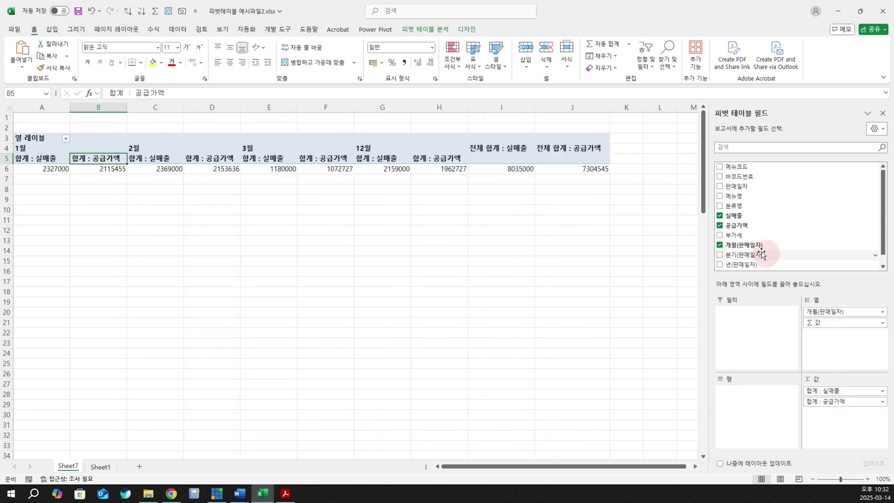
{"action": "left_click_drag", "start_coordinate": [744, 235], "coordinate": [832, 444]}
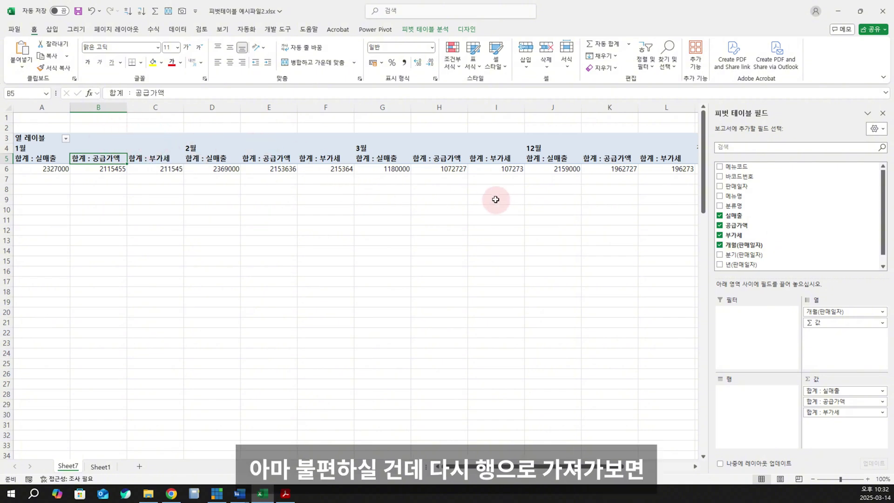
{"action": "left_click_drag", "start_coordinate": [838, 312], "coordinate": [750, 404]}
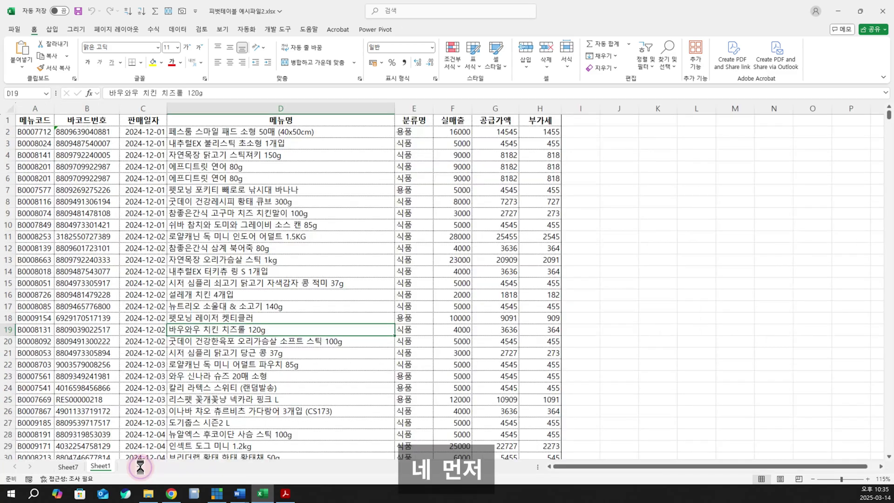
Step: Add a new worksheet and list the unique 분류명 entries from A1 with =UNIQUE(Sheet1!E1:E1067)
{"action": "left_click", "coordinate": [140, 465]}
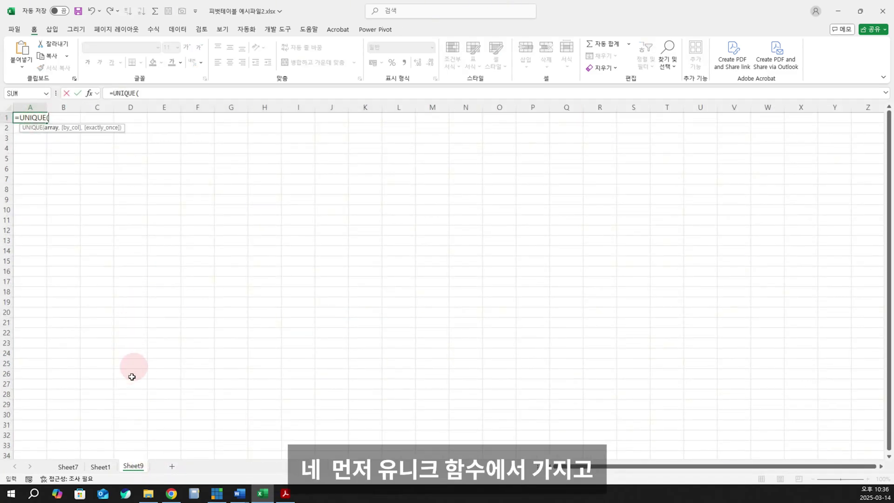
{"action": "left_click", "coordinate": [101, 465]}
{"action": "left_click", "coordinate": [414, 108]}
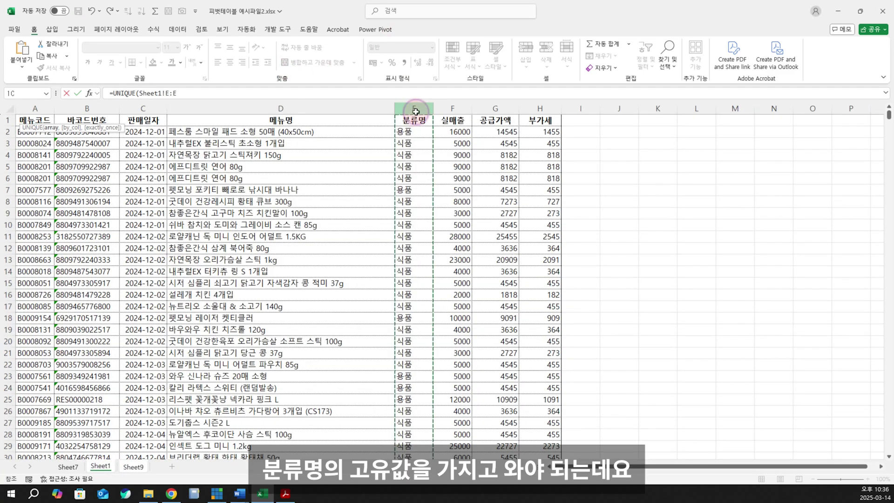
{"action": "left_click", "coordinate": [413, 120]}
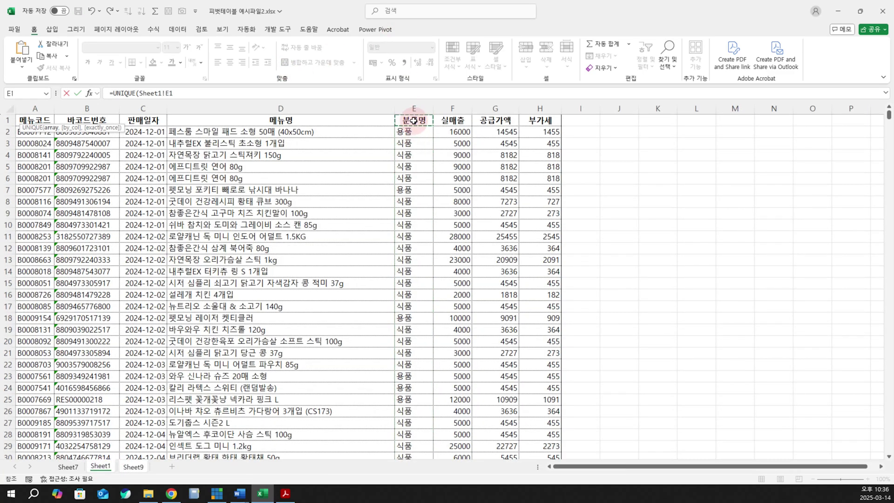
{"action": "key", "text": "ctrl+shift+Down"}
{"action": "key", "text": "Return"}
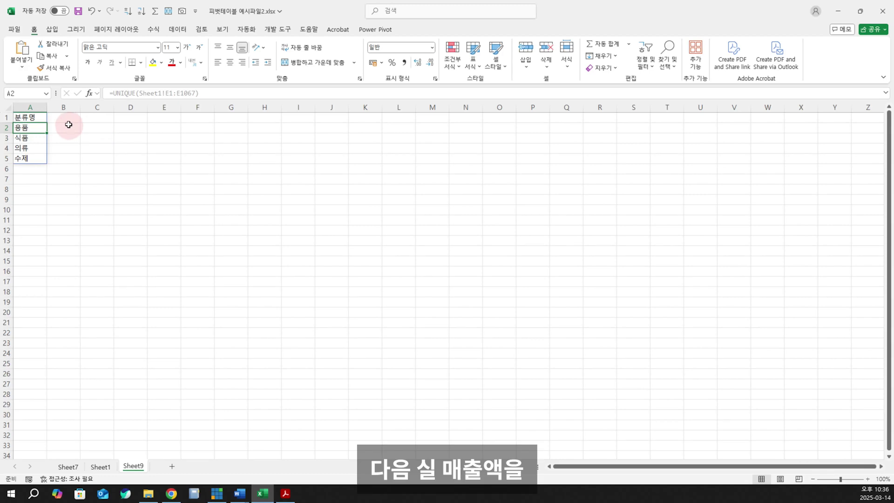
Step: Enter the header 실매출액 in B1, beside the 분류명 list
{"action": "left_click", "coordinate": [65, 120]}
{"action": "type", "text": "t"}
{"action": "key", "text": "BackSpace"}
{"action": "key", "text": "Hangul"}
{"action": "type", "text": "ㅅ"}
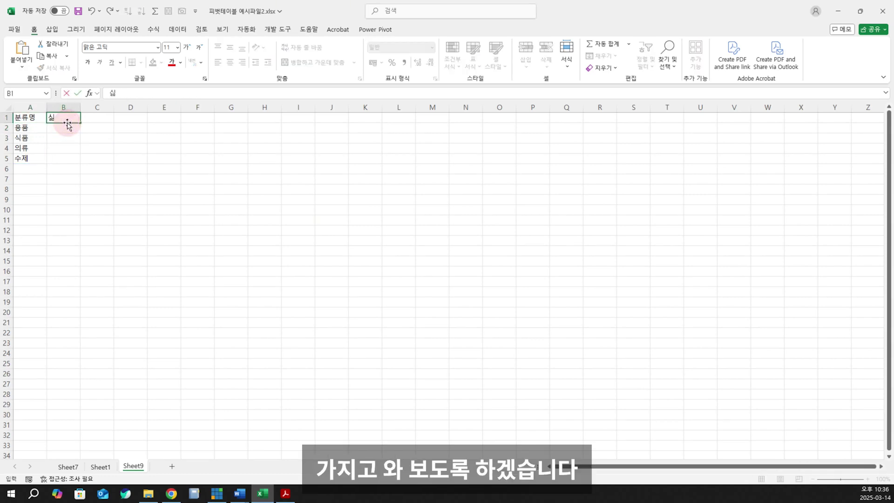
{"action": "key", "text": "Return"}
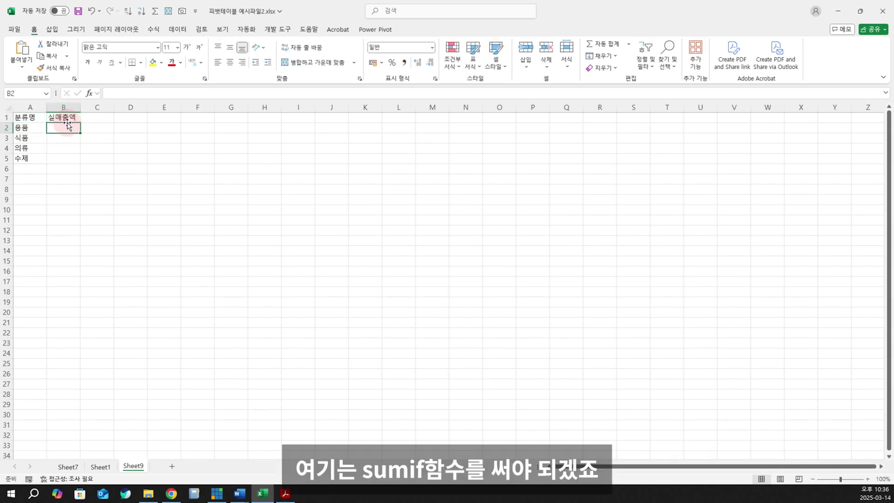
Step: Sum sales per category with =SUMIF(Sheet1!E:E,Sheet9!A2,Sheet1!F:F) in B2 and fill the formula down the category list
{"action": "type", "text": "=su"}
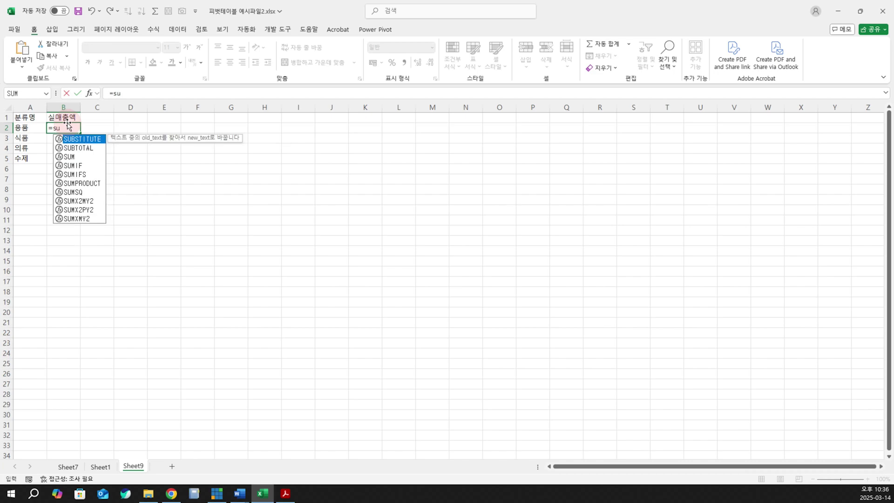
{"action": "type", "text": "mif"}
{"action": "key", "text": "Tab"}
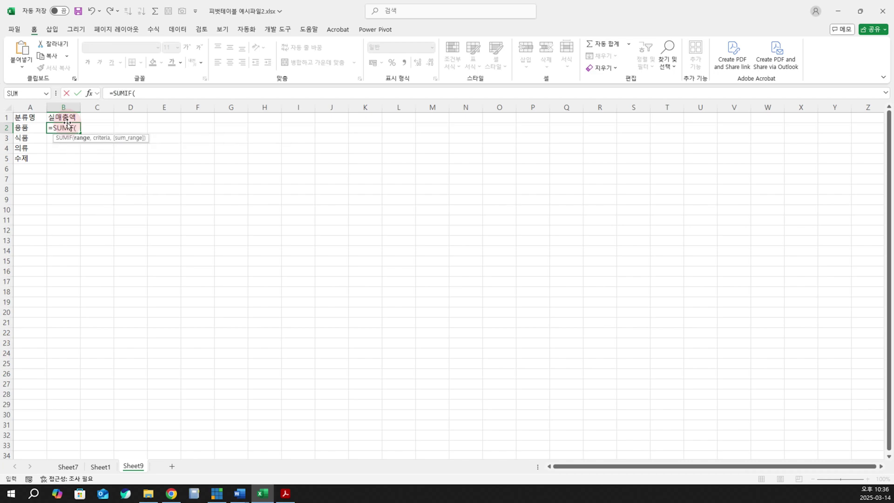
{"action": "left_click", "coordinate": [105, 467]}
{"action": "left_click", "coordinate": [421, 108]}
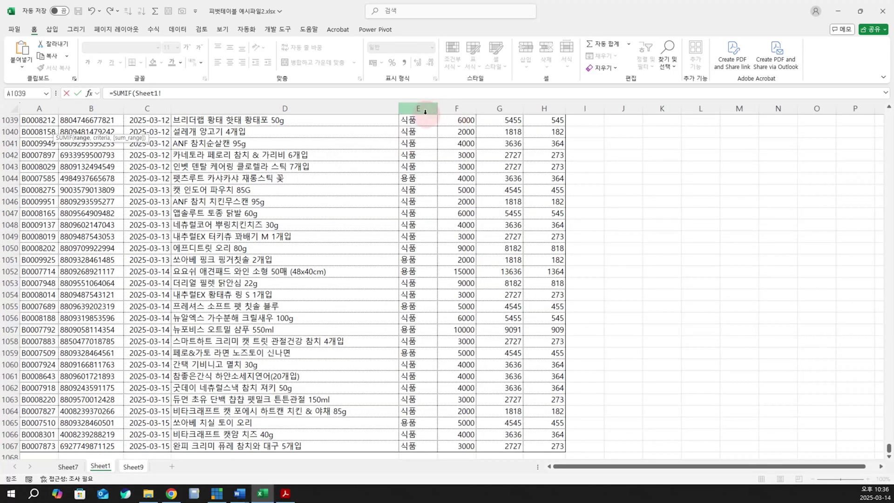
{"action": "type", "text": ","}
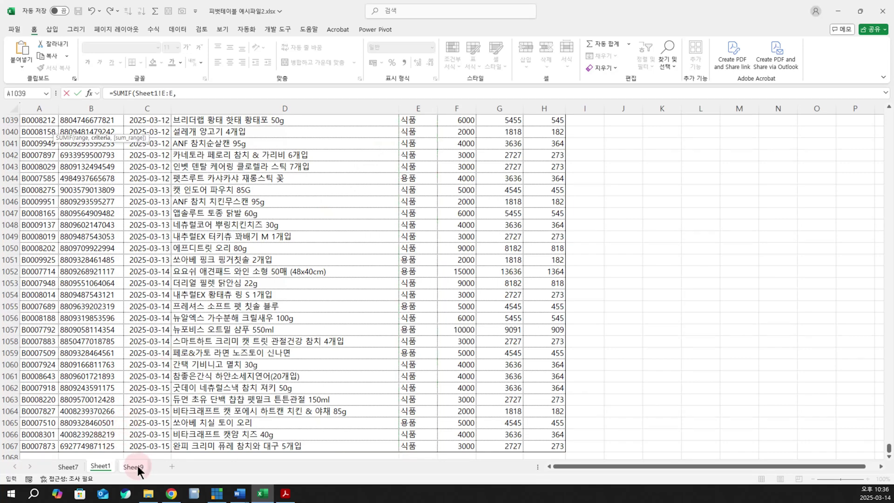
{"action": "left_click", "coordinate": [133, 466]}
{"action": "left_click", "coordinate": [28, 130]}
{"action": "type", "text": ","}
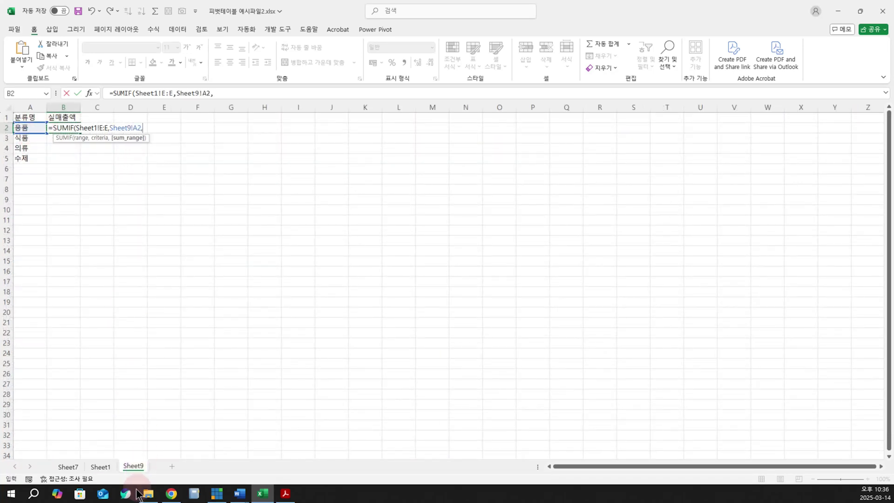
{"action": "left_click", "coordinate": [103, 466]}
{"action": "left_click", "coordinate": [460, 109]}
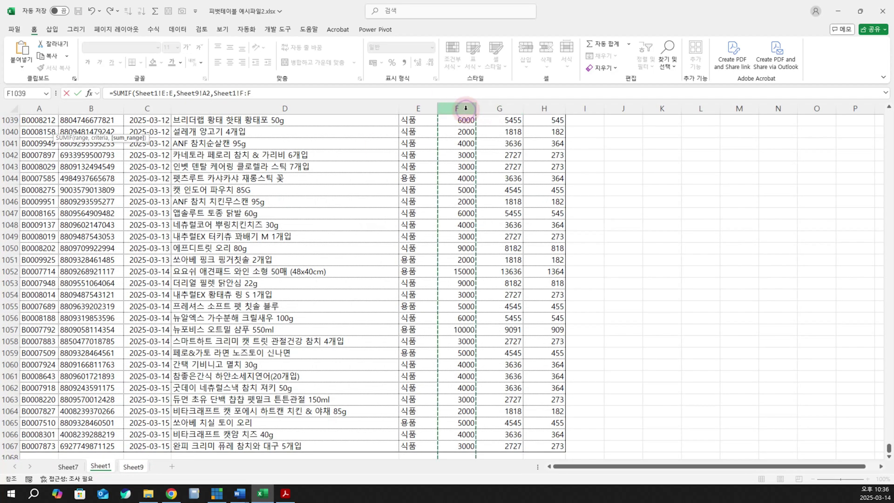
{"action": "key", "text": "Return"}
{"action": "left_click", "coordinate": [76, 129]}
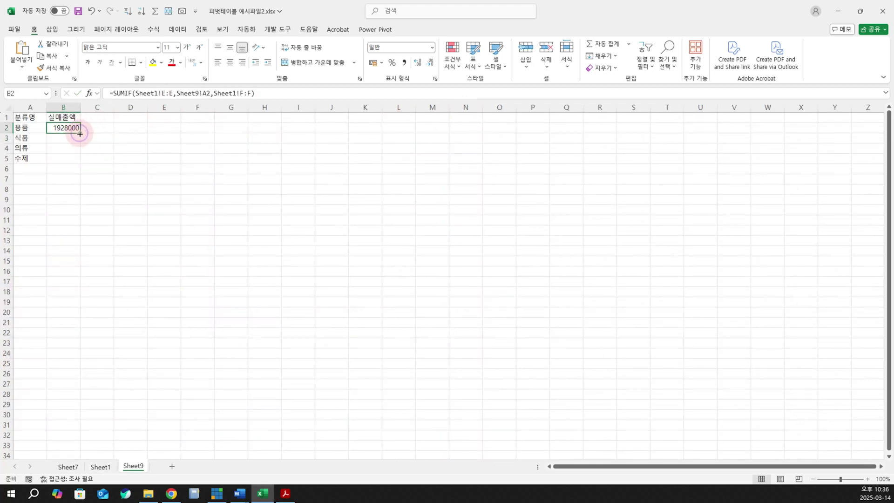
{"action": "double_click", "coordinate": [80, 135]}
Step: Label A6 as 합계 and total the 실매출액 amounts in B6 with AutoSum
{"action": "left_click", "coordinate": [28, 168]}
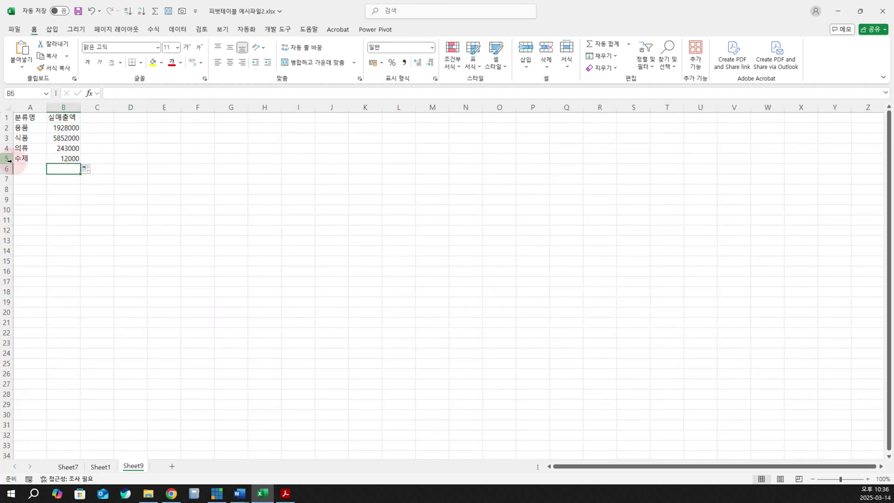
{"action": "type", "text": "합계"}
{"action": "key", "text": "Tab"}
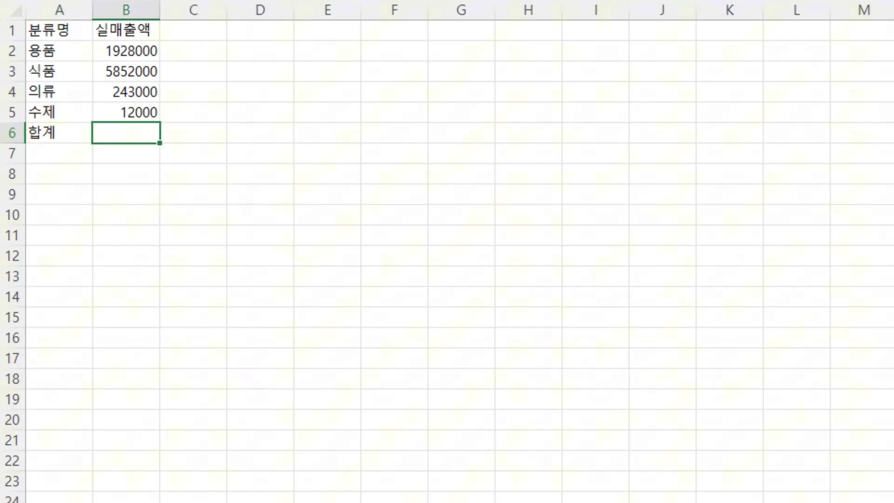
{"action": "key", "text": "alt+equal"}
{"action": "key", "text": "Return"}
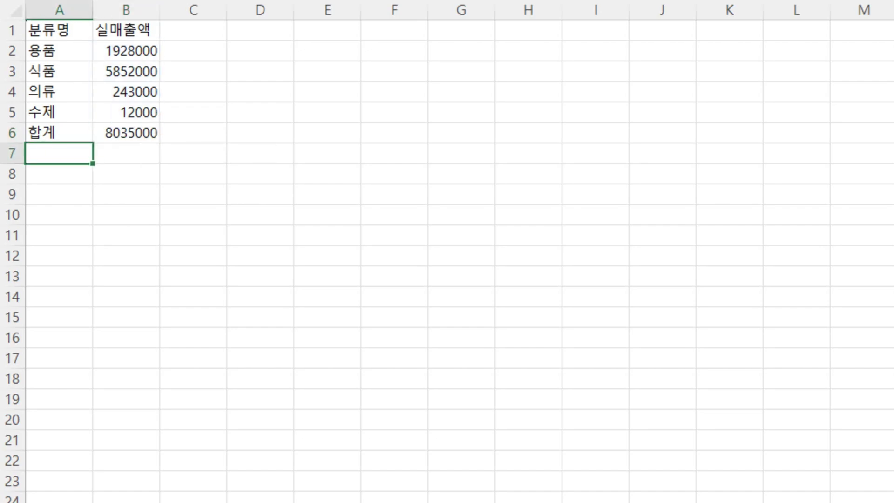
{"action": "left_click", "coordinate": [213, 168]}
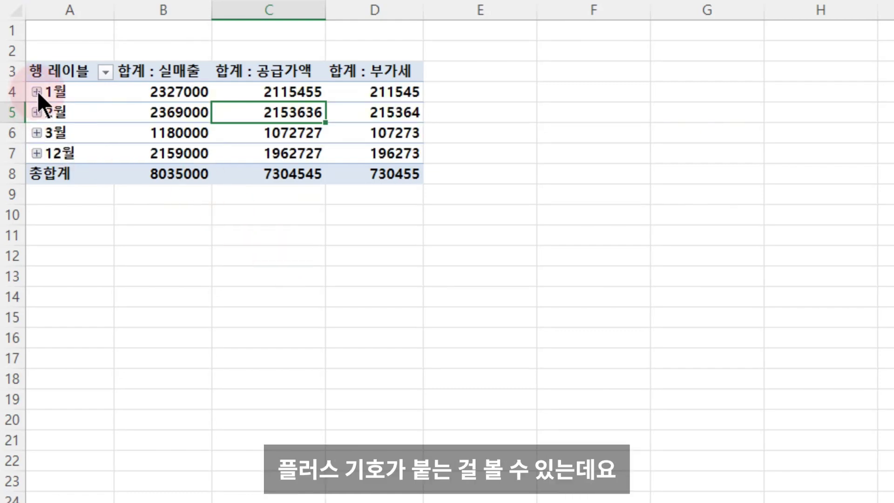
Step: Expand 1월, 2월, 3월 and 12월 in the pivot table to show their 분류명 breakdown
{"action": "left_click", "coordinate": [37, 90]}
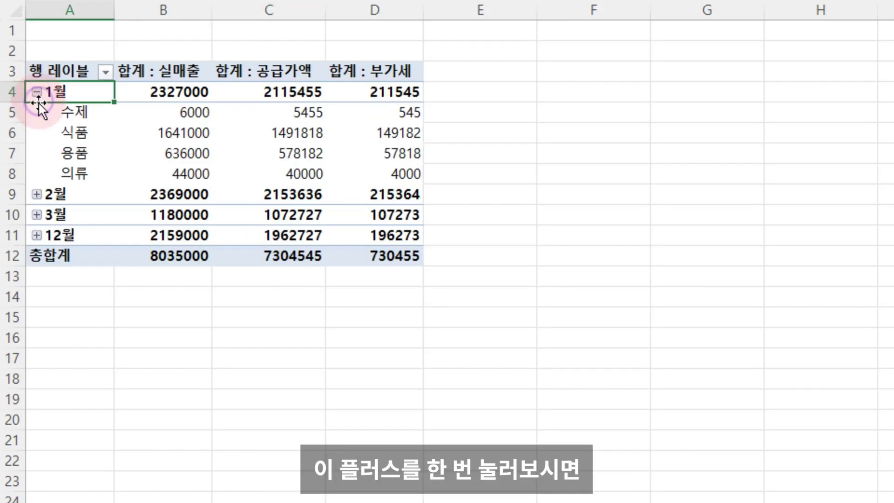
{"action": "left_click", "coordinate": [38, 202]}
{"action": "left_click", "coordinate": [37, 195]}
{"action": "left_click", "coordinate": [36, 276]}
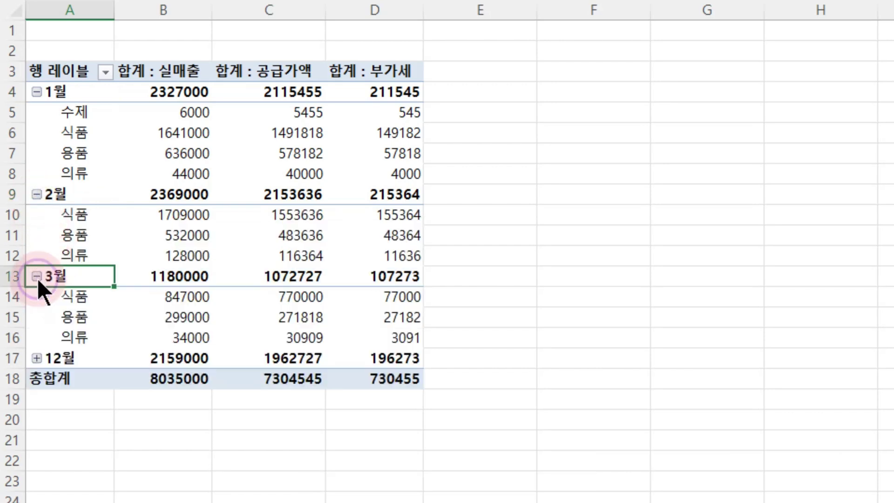
{"action": "left_click", "coordinate": [36, 359]}
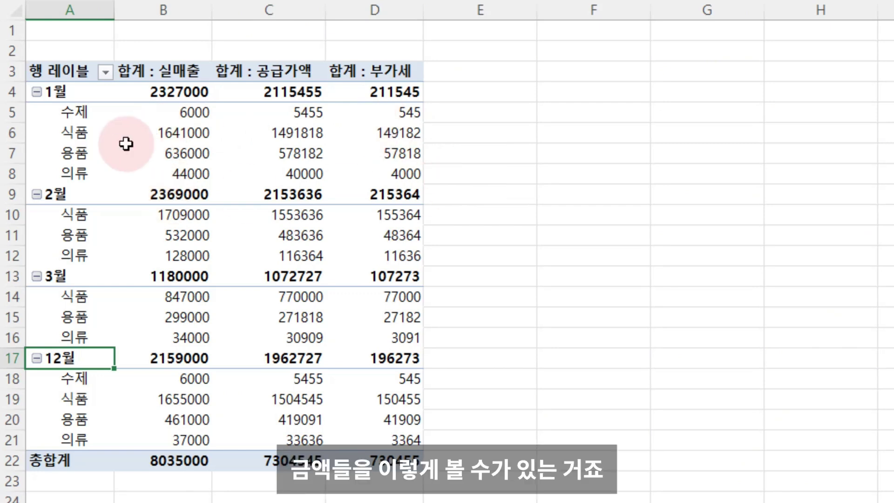
Step: Change the pivot table's report layout to tabular form (테이블 형식으로 표시)
{"action": "left_click", "coordinate": [227, 198]}
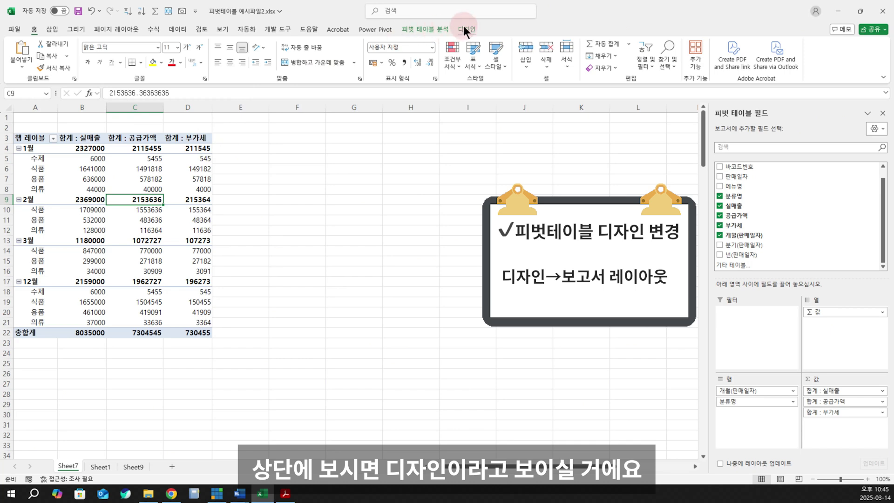
{"action": "left_click", "coordinate": [461, 29]}
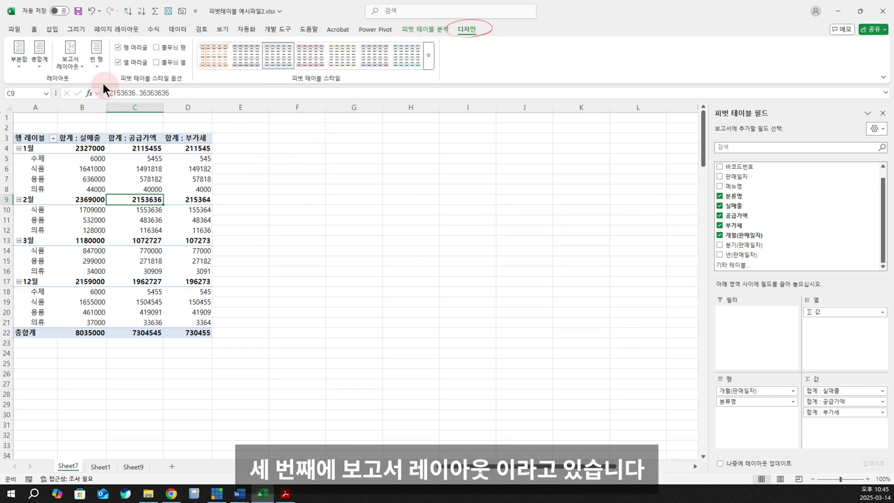
{"action": "left_click", "coordinate": [76, 64]}
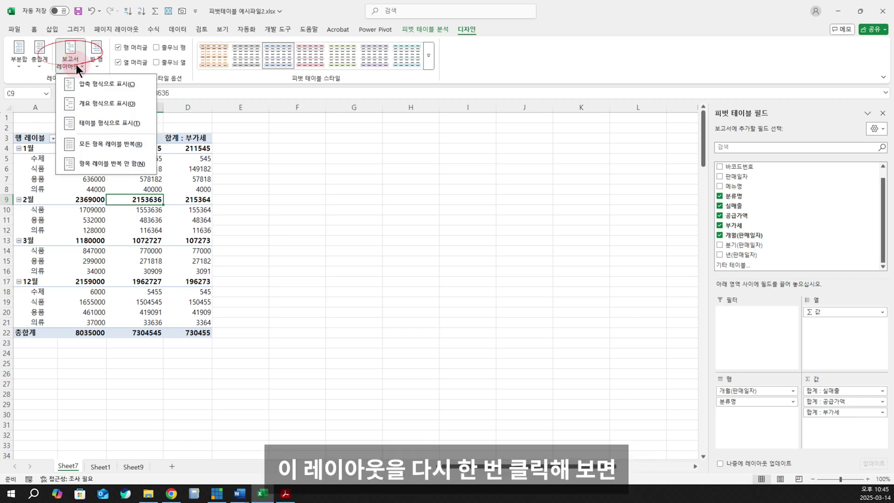
{"action": "left_click", "coordinate": [94, 122]}
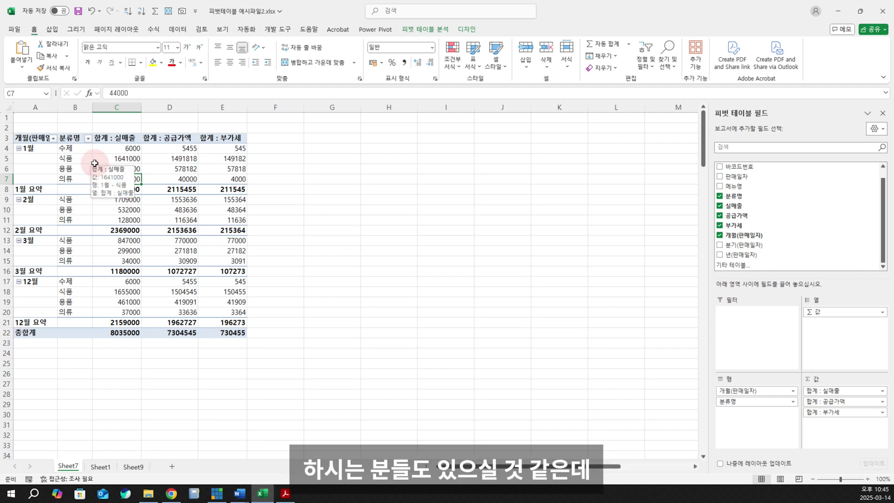
Step: Apply the first style in the light (밝게) group to the pivot table
{"action": "left_click", "coordinate": [122, 190]}
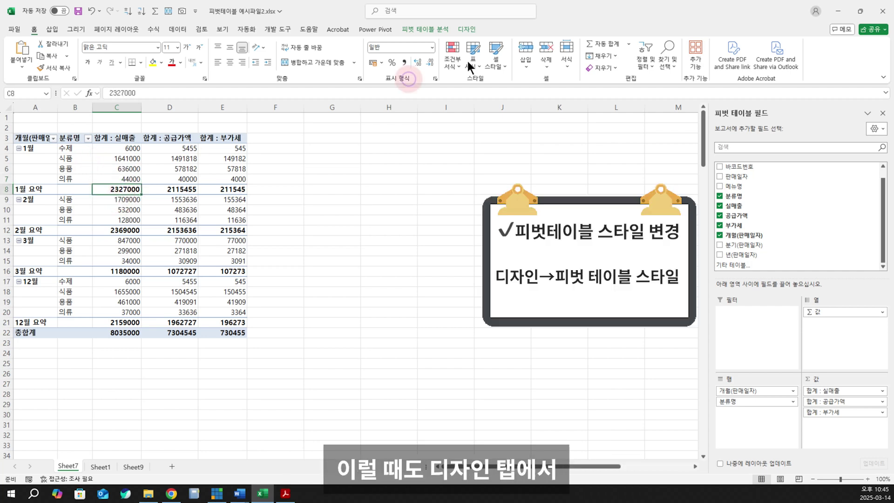
{"action": "left_click", "coordinate": [467, 29]}
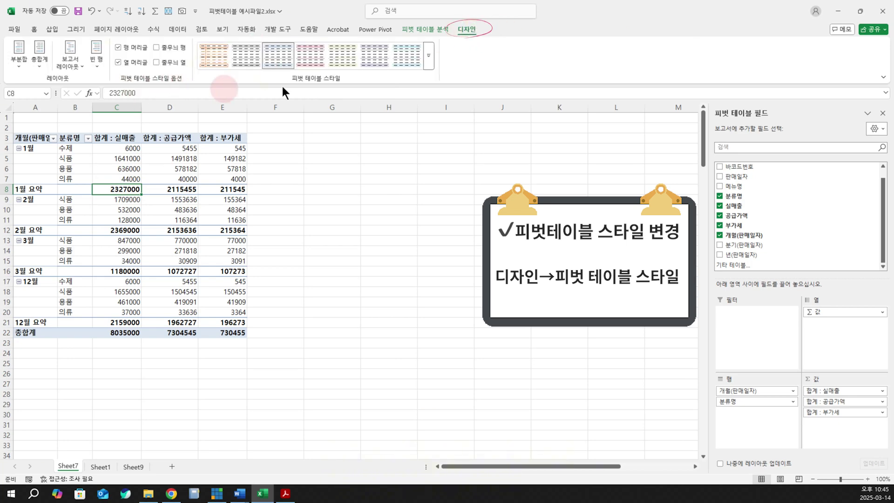
{"action": "left_click", "coordinate": [429, 59]}
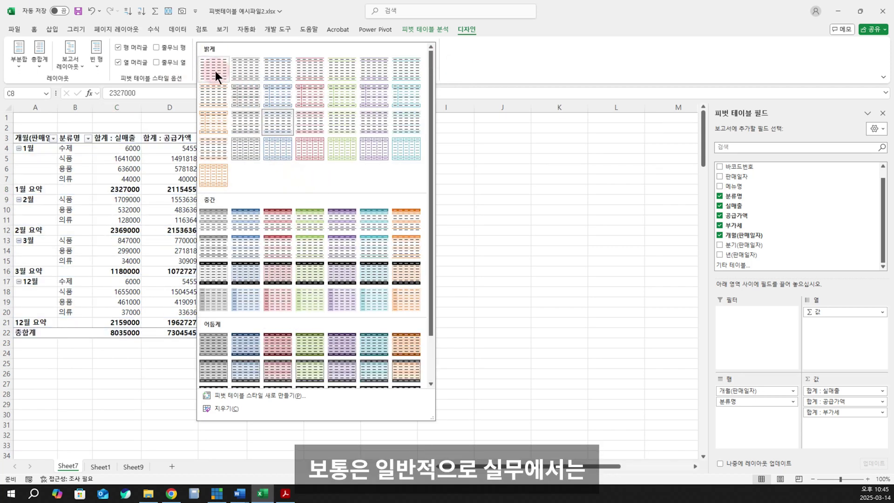
{"action": "left_click", "coordinate": [215, 71]}
{"action": "left_click", "coordinate": [327, 280]}
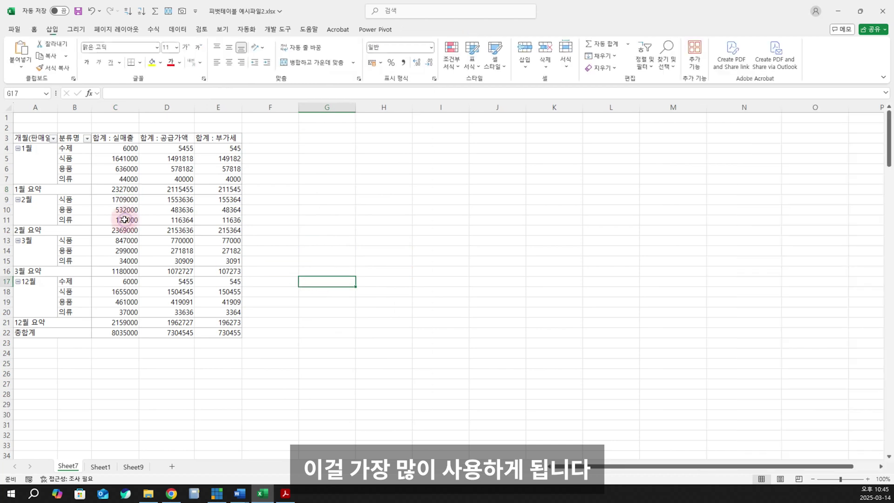
Step: Collapse the 1월 group in the pivot table and expand it again
{"action": "left_click", "coordinate": [124, 219]}
{"action": "left_click", "coordinate": [18, 150]}
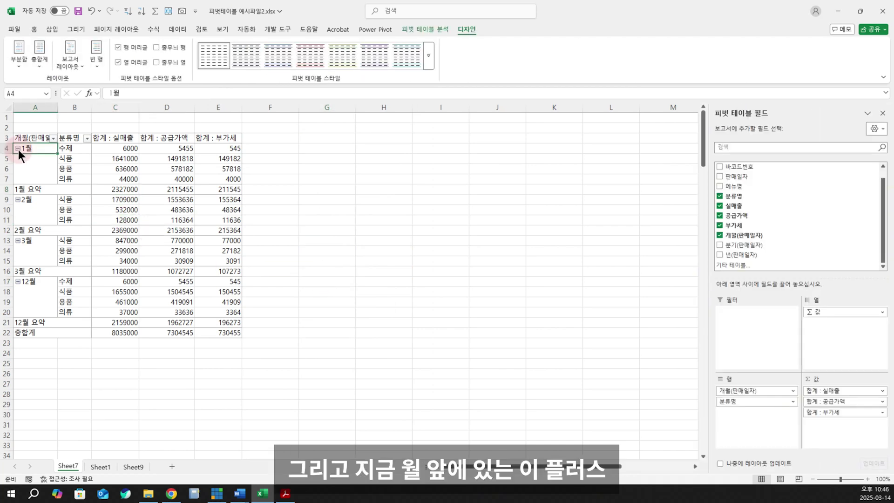
{"action": "left_click", "coordinate": [18, 148]}
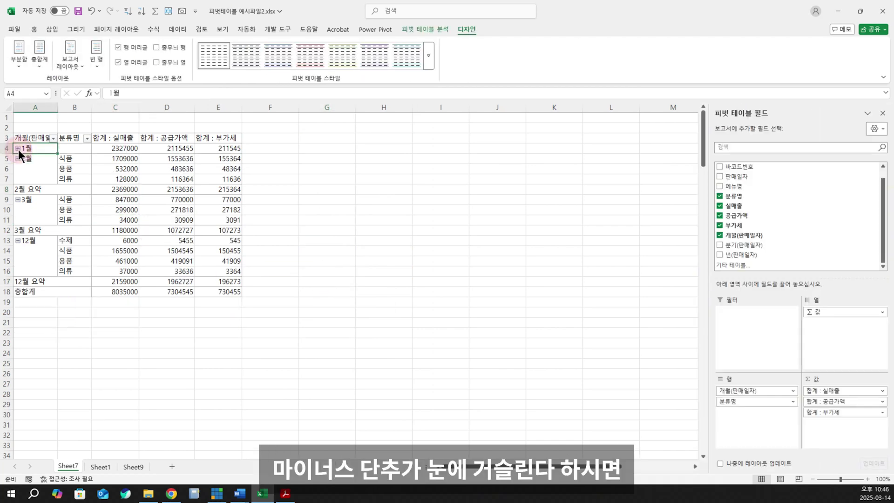
{"action": "left_click", "coordinate": [18, 148]}
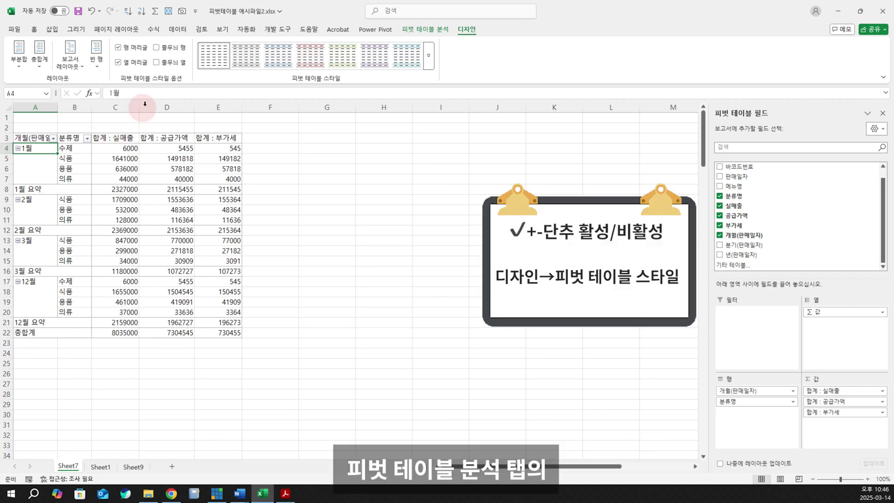
Step: Turn off the display of the +/- 단추 beside the months in the pivot table
{"action": "left_click", "coordinate": [419, 28]}
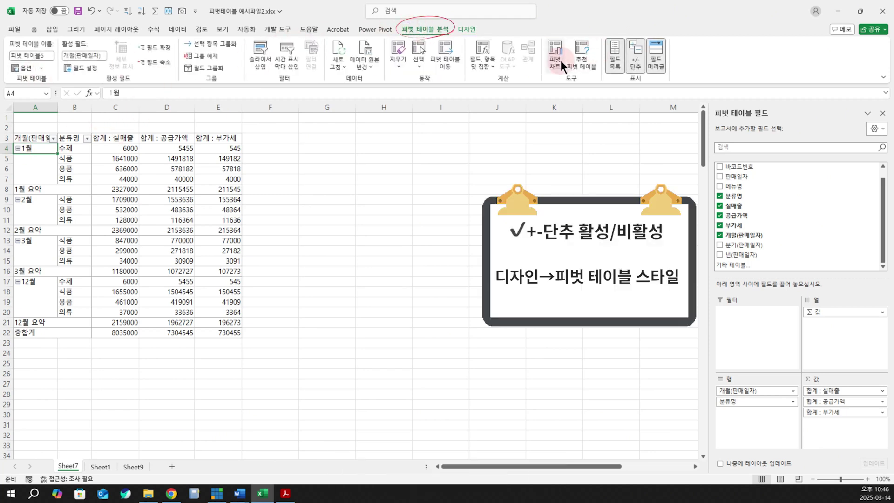
{"action": "left_click", "coordinate": [639, 54]}
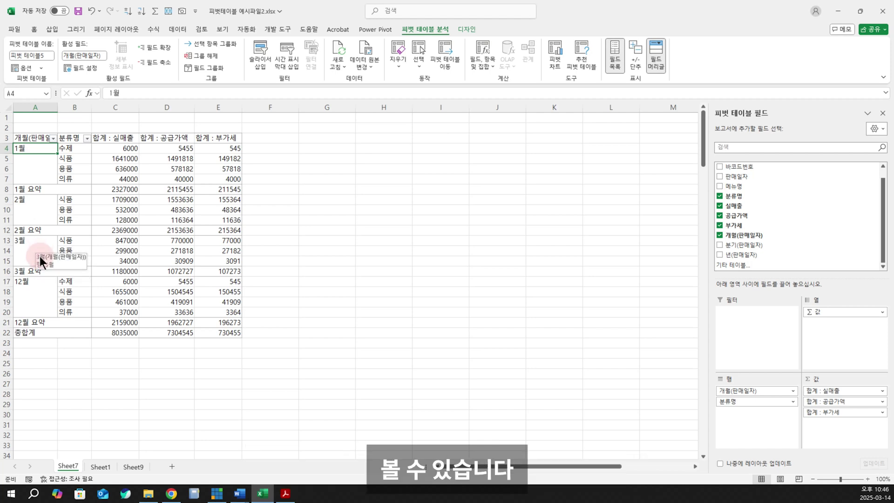
Step: Hide the pivot table's 필드 목록 and show it again, with a pivot cell selected
{"action": "left_click", "coordinate": [112, 179]}
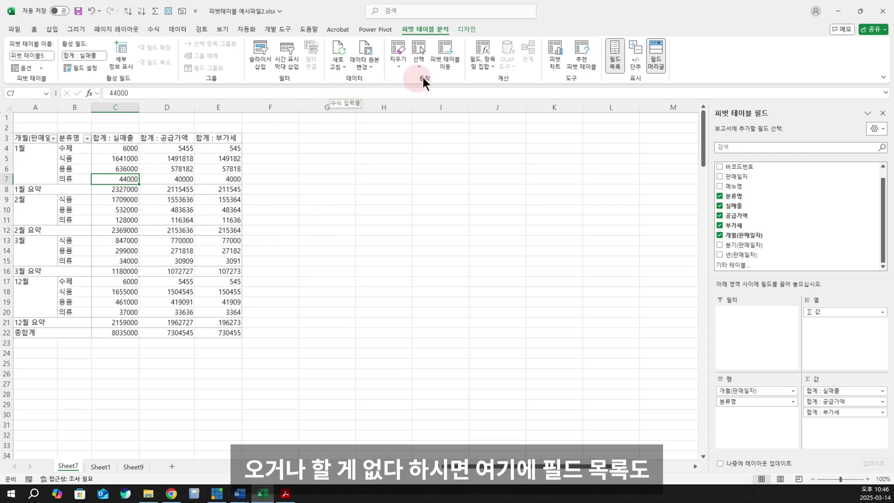
{"action": "left_click", "coordinate": [618, 52]}
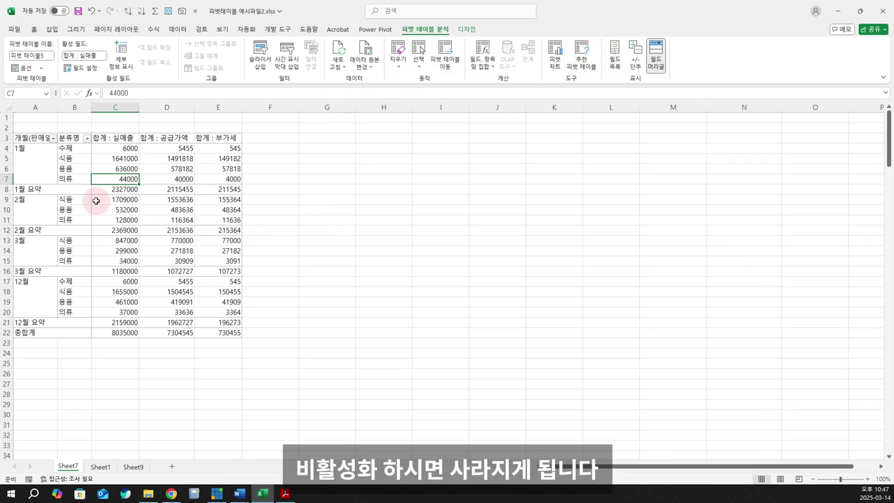
{"action": "left_click", "coordinate": [104, 229]}
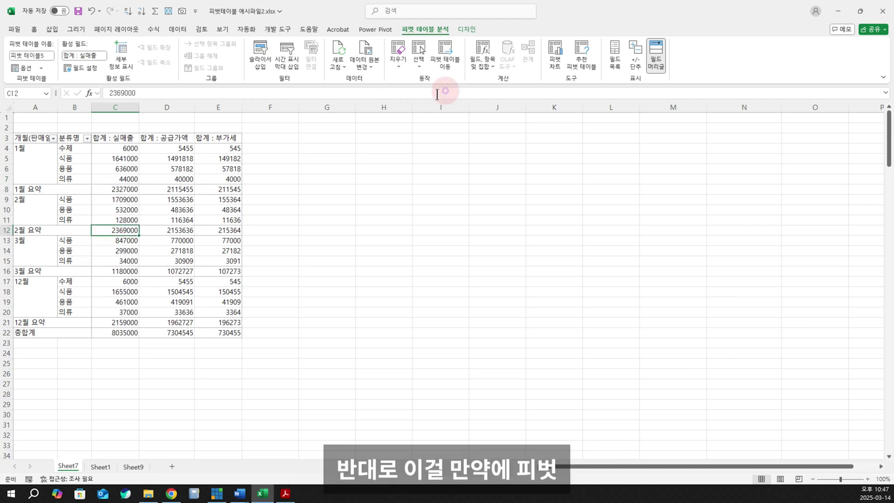
{"action": "left_click", "coordinate": [618, 49]}
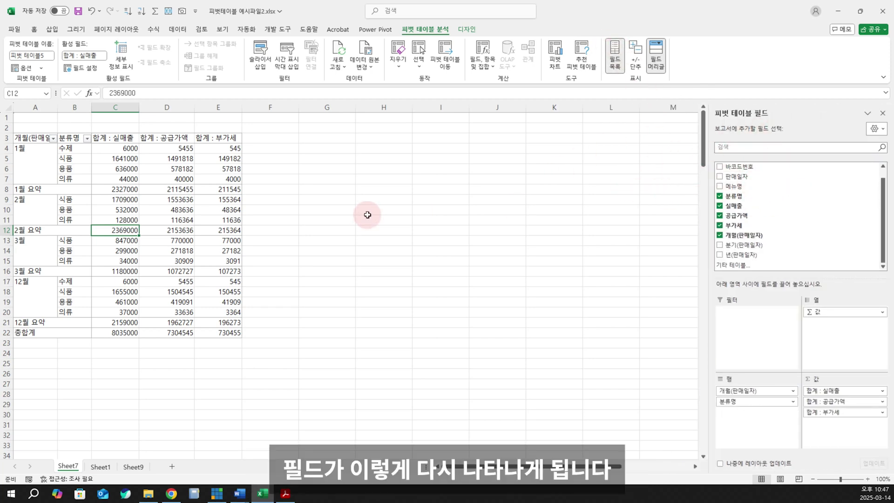
{"action": "left_click", "coordinate": [391, 200]}
{"action": "left_click", "coordinate": [125, 200]}
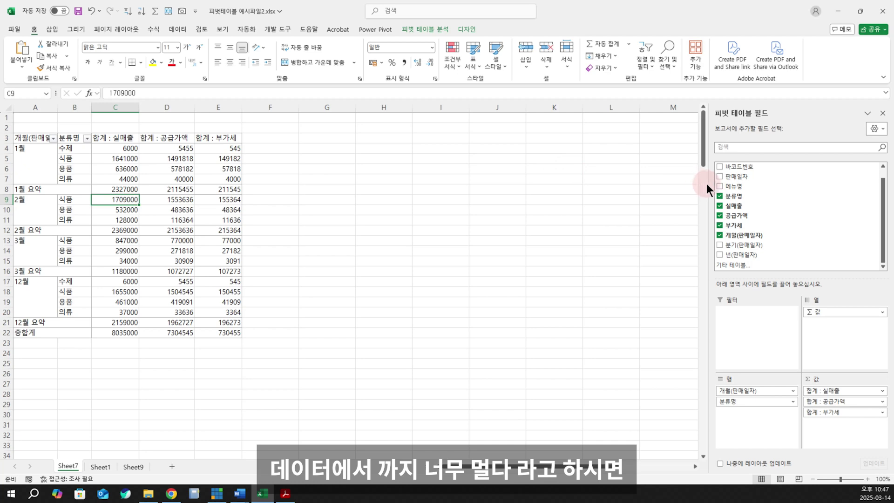
Step: Float the 피벗 테이블 필드 pane over the sheet, dock it back and resize it slightly wider than its original width
{"action": "left_click_drag", "start_coordinate": [706, 183], "coordinate": [357, 207]}
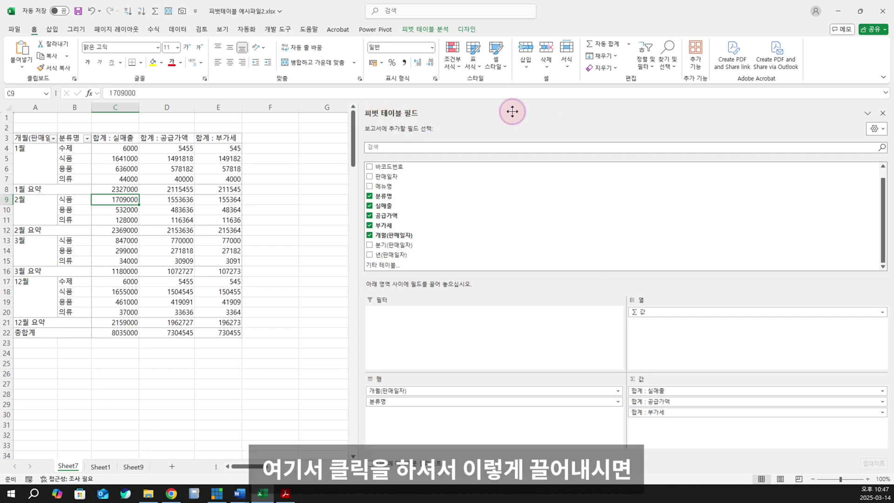
{"action": "left_click_drag", "start_coordinate": [512, 111], "coordinate": [409, 124]}
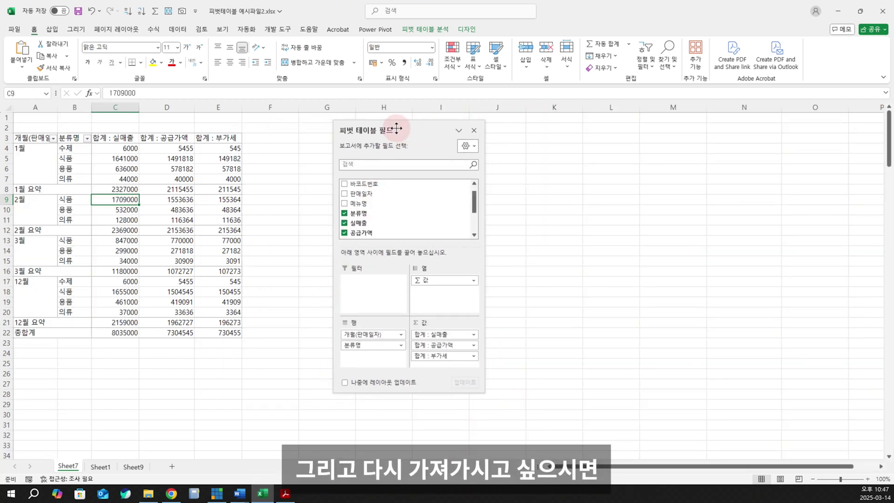
{"action": "left_click_drag", "start_coordinate": [409, 129], "coordinate": [889, 131]}
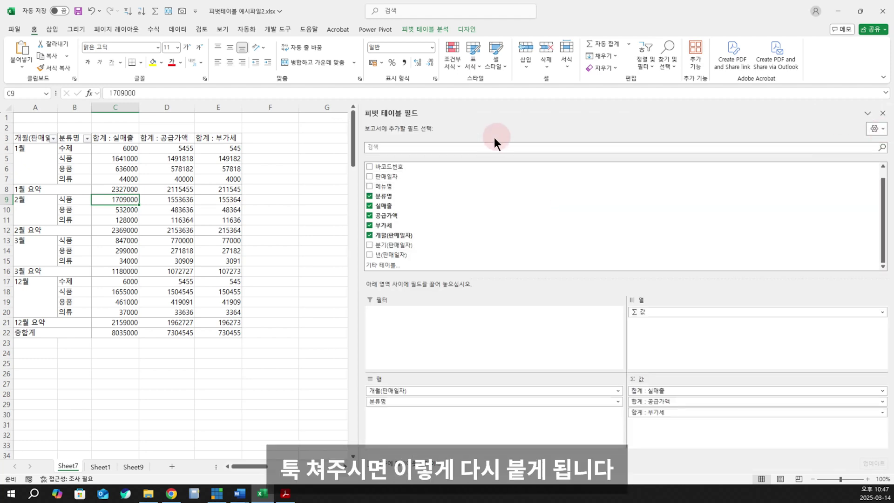
{"action": "left_click_drag", "start_coordinate": [360, 164], "coordinate": [653, 190]}
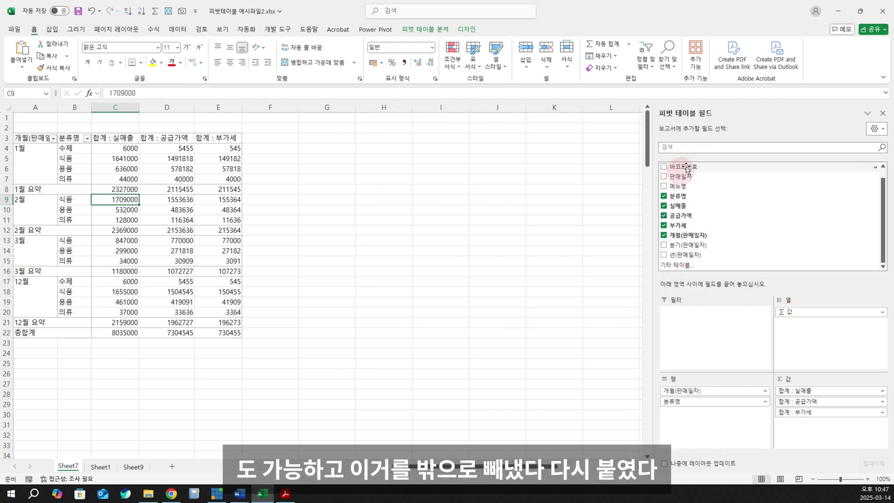
{"action": "left_click_drag", "start_coordinate": [740, 112], "coordinate": [880, 114]}
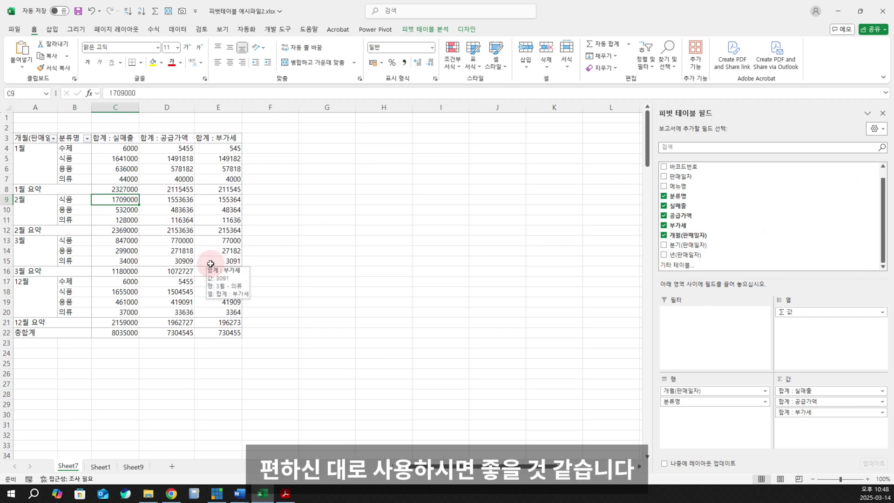
Step: Sort the 분류명 items within each month by 합계 : 실매출 in descending order (숫자 내림차순 정렬)
{"action": "left_click", "coordinate": [173, 209]}
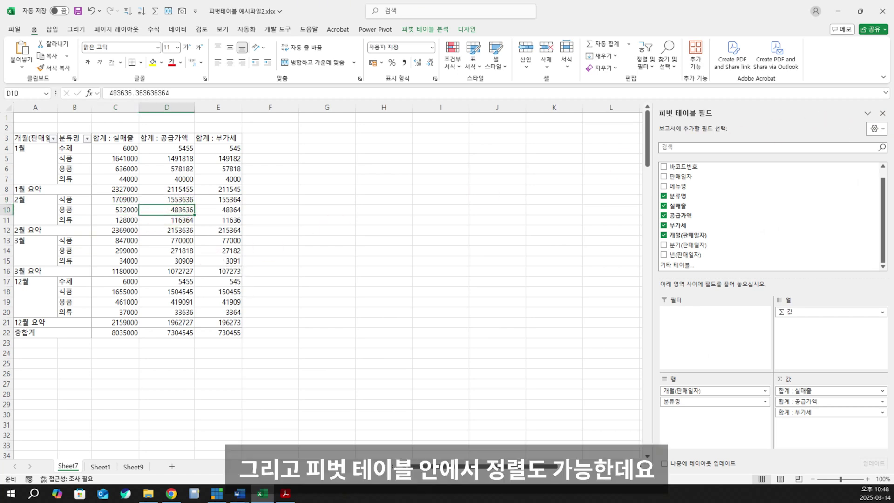
{"action": "left_click", "coordinate": [160, 179]}
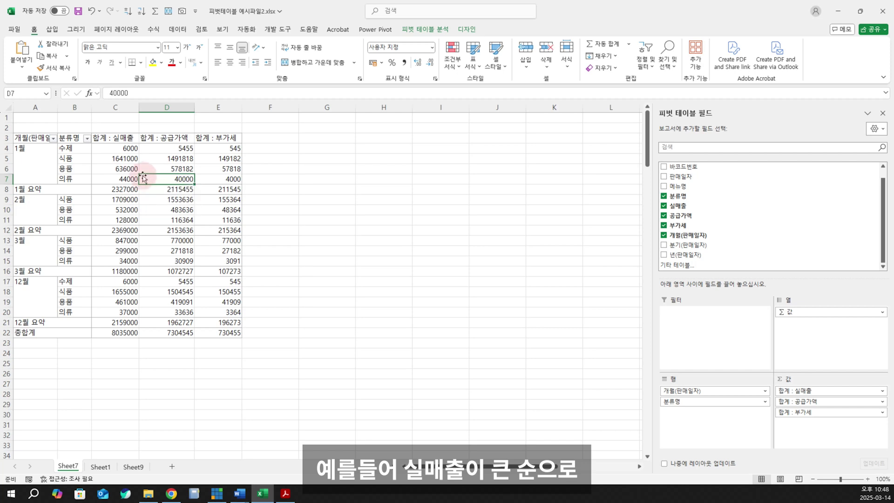
{"action": "left_click", "coordinate": [125, 149]}
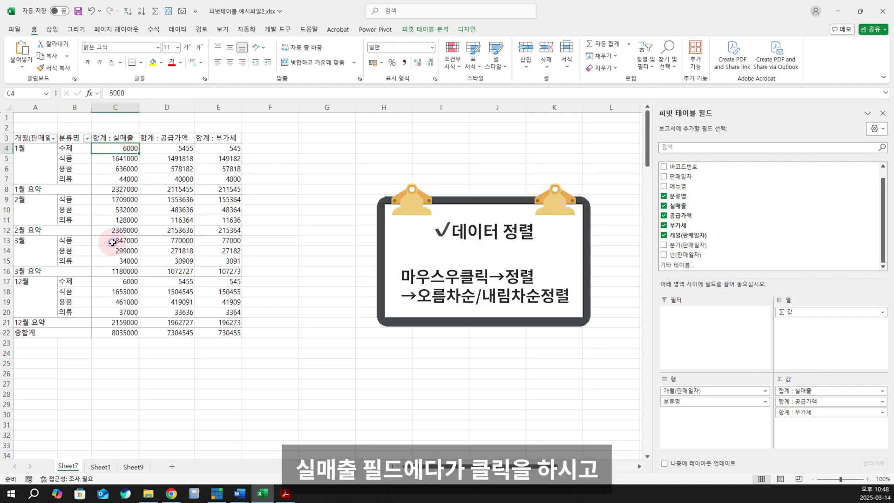
{"action": "right_click", "coordinate": [116, 148]}
{"action": "mouse_move", "coordinate": [194, 238]}
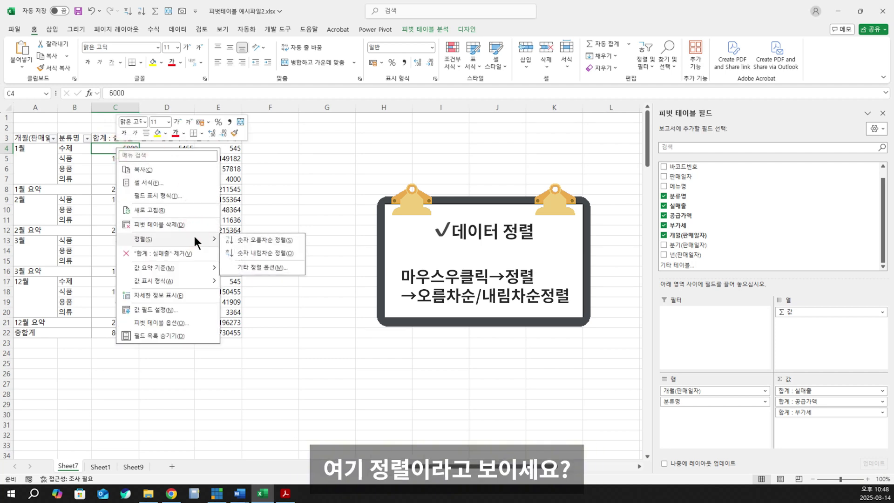
{"action": "left_click", "coordinate": [283, 252]}
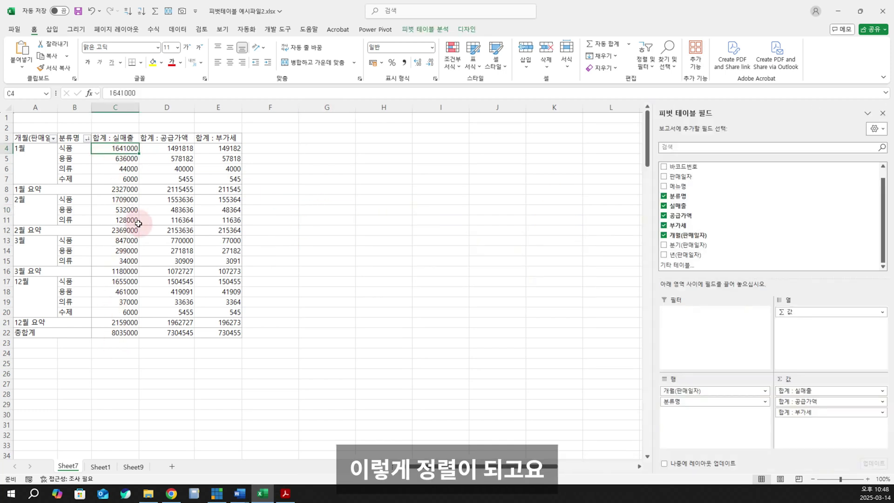
Step: Sort the 분류명 items within each month by 합계 : 실매출 in ascending order (숫자 오름차순 정렬)
{"action": "right_click", "coordinate": [125, 150]}
{"action": "mouse_move", "coordinate": [169, 241]}
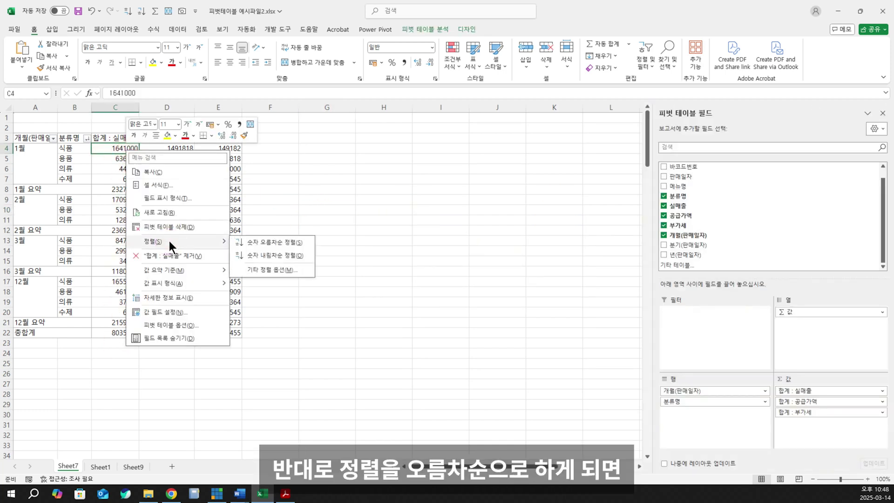
{"action": "left_click", "coordinate": [262, 243]}
{"action": "left_click", "coordinate": [305, 210]}
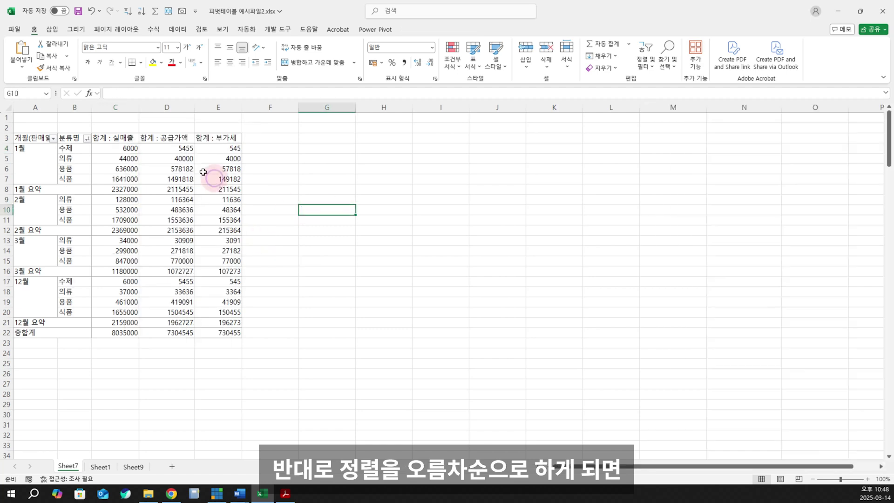
Step: Add 실매출 to the pivot table's values a second time, after 합계 : 부가세
{"action": "left_click", "coordinate": [127, 150]}
{"action": "left_click", "coordinate": [110, 180]}
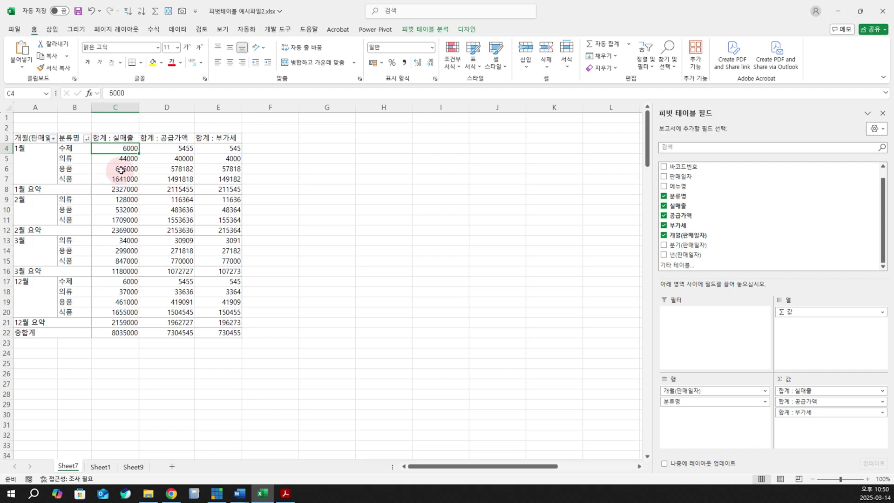
{"action": "left_click_drag", "start_coordinate": [677, 205], "coordinate": [816, 444]}
Step: Show the second 실매출 value column as a percentage of the grand total (총합계 비율)
{"action": "left_click", "coordinate": [272, 159]}
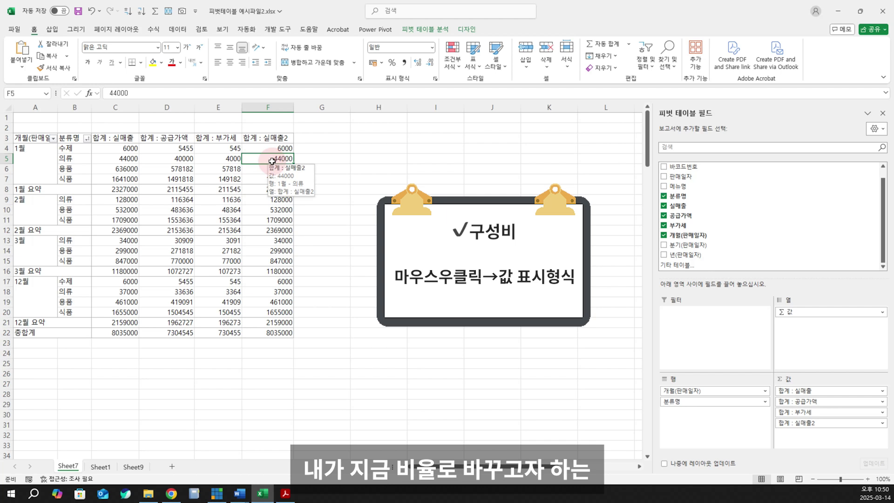
{"action": "right_click", "coordinate": [272, 158]}
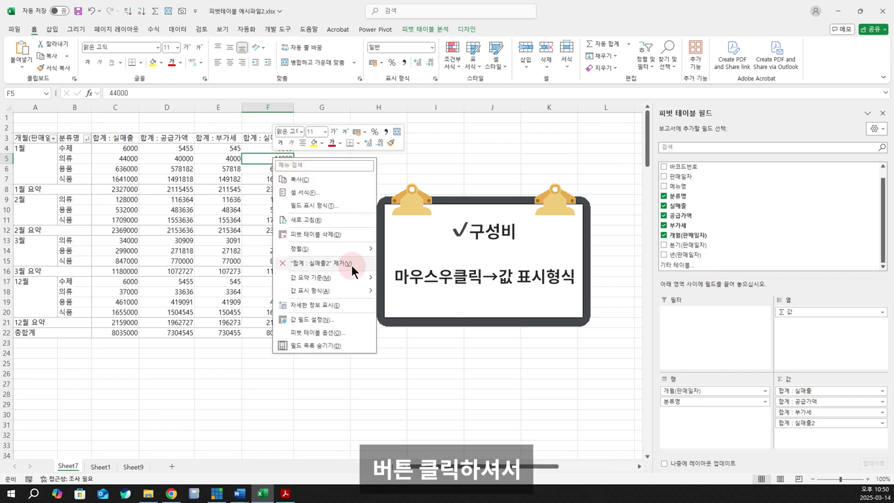
{"action": "mouse_move", "coordinate": [348, 289]}
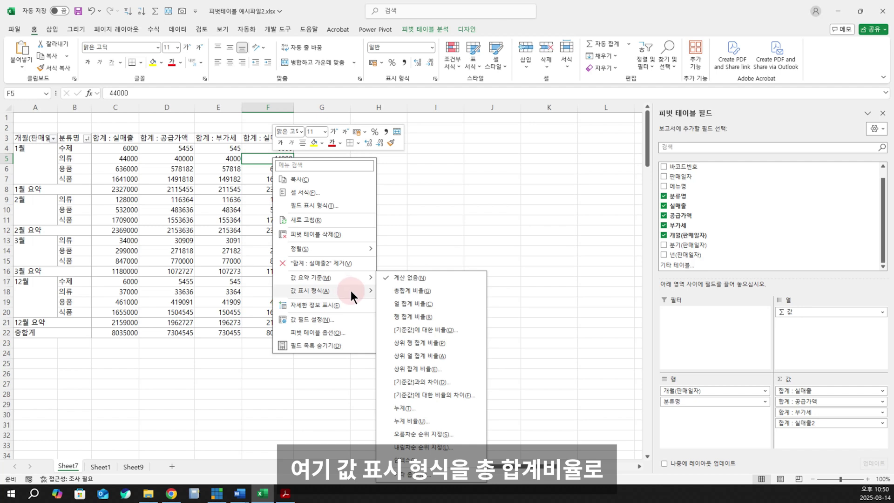
{"action": "left_click", "coordinate": [433, 289]}
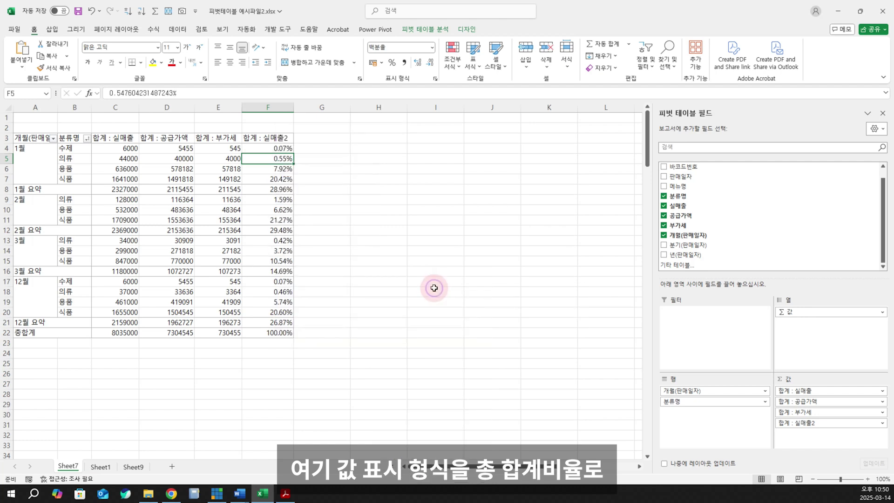
{"action": "left_click", "coordinate": [373, 228]}
{"action": "left_click_drag", "start_coordinate": [279, 148], "coordinate": [275, 325]}
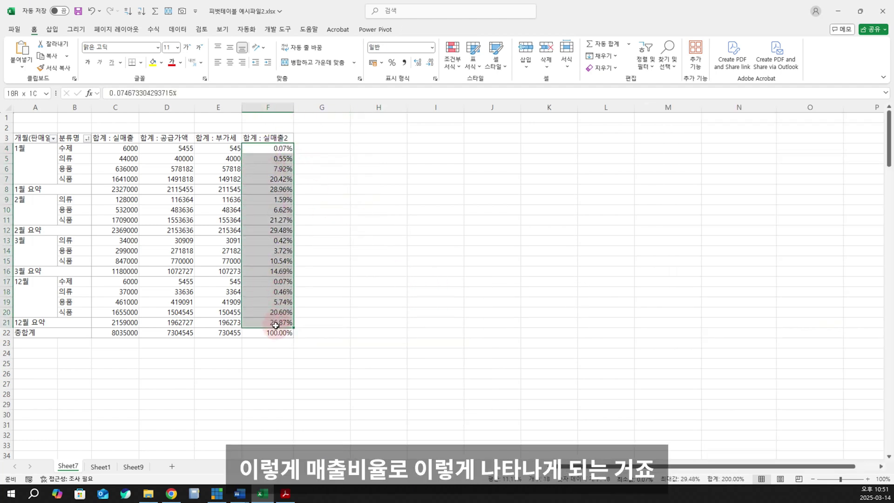
{"action": "left_click", "coordinate": [383, 310]}
Step: Review the other 값 표시 형식 options for the second 실매출 column without changing the current one
{"action": "left_click", "coordinate": [269, 178]}
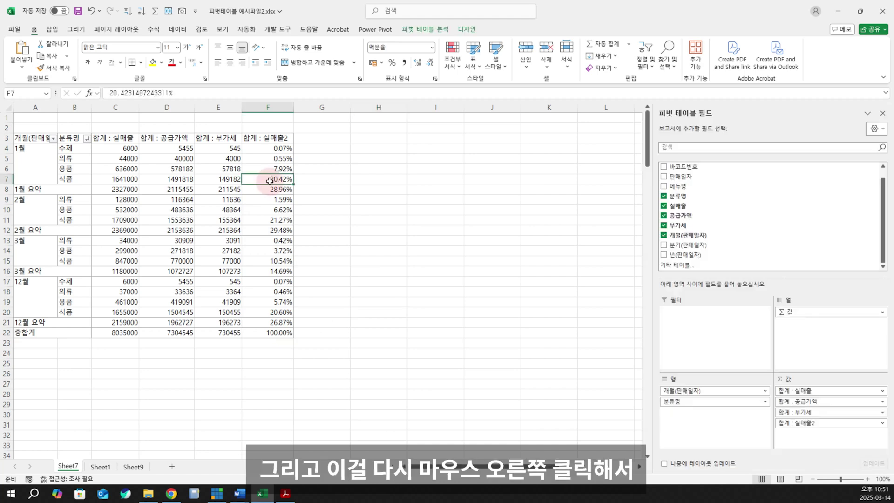
{"action": "right_click", "coordinate": [269, 178]}
{"action": "mouse_move", "coordinate": [317, 312]}
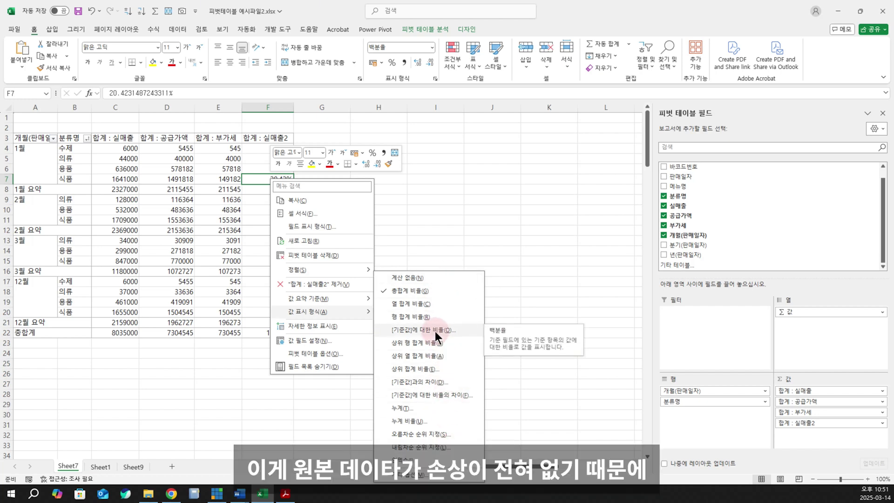
{"action": "left_click", "coordinate": [432, 211]}
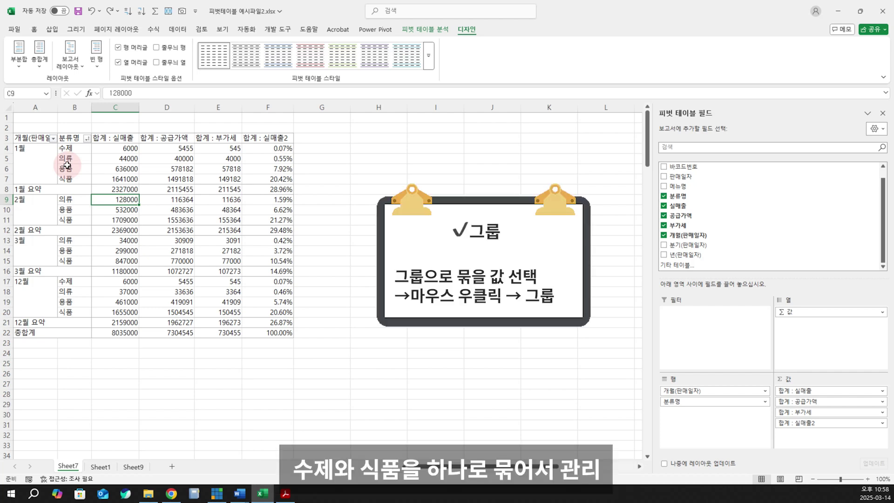
Step: Group the 수제 and 식품 items of the 분류명 field together in the pivot table
{"action": "left_click", "coordinate": [75, 149]}
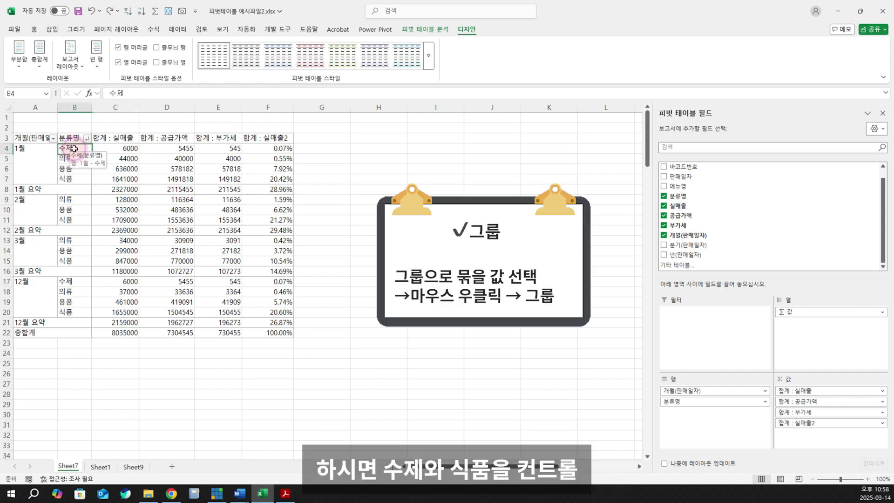
{"action": "left_click", "coordinate": [73, 179], "text": "ctrl"}
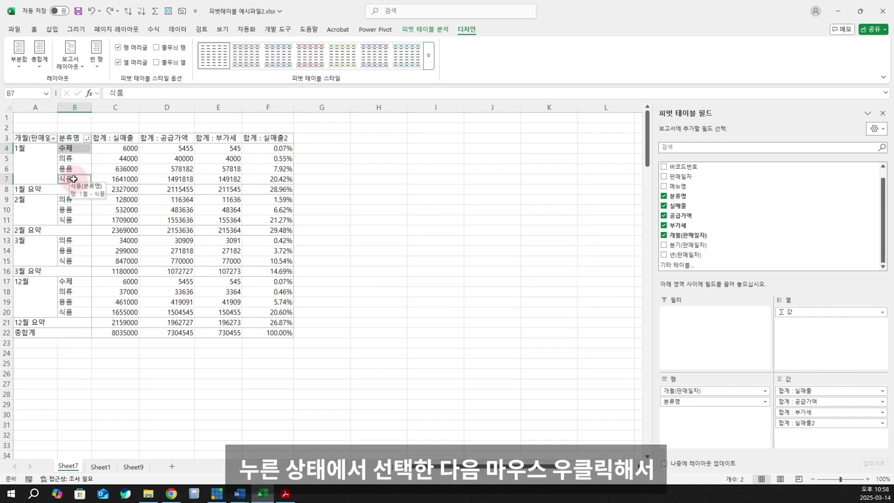
{"action": "right_click", "coordinate": [74, 180]}
{"action": "left_click", "coordinate": [124, 316]}
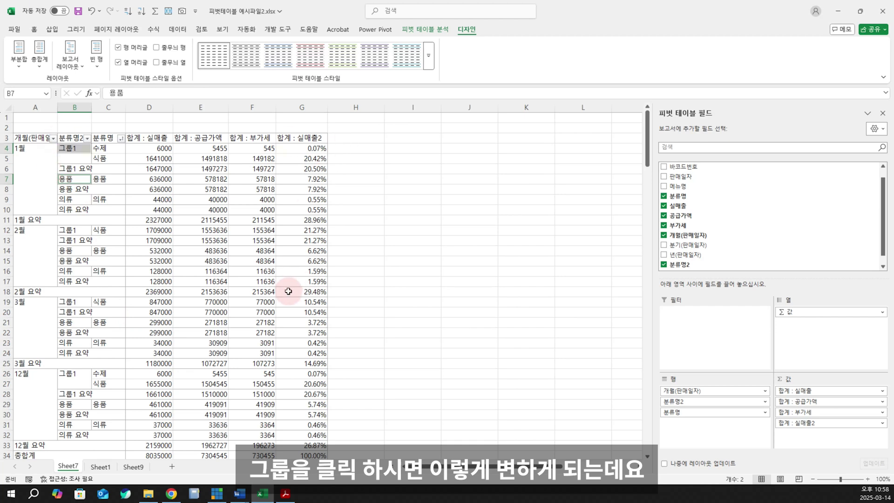
Step: Show the pivot table's +/- buttons and collapse the 그룹1, 의류 and 용품 items of 분류명2
{"action": "left_click", "coordinate": [425, 29]}
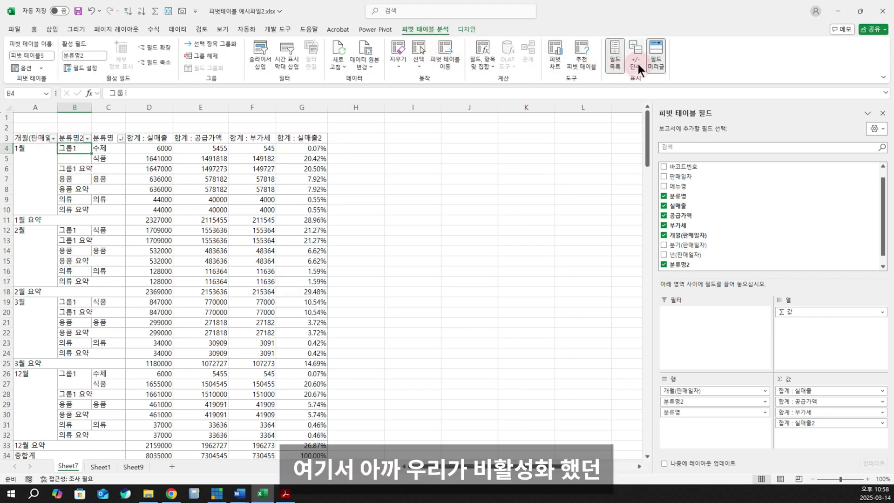
{"action": "left_click", "coordinate": [637, 57]}
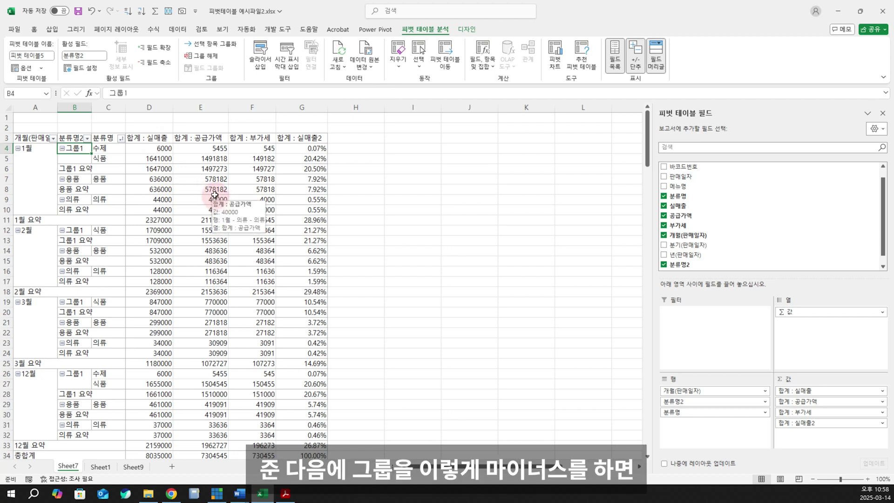
{"action": "left_click", "coordinate": [62, 149]}
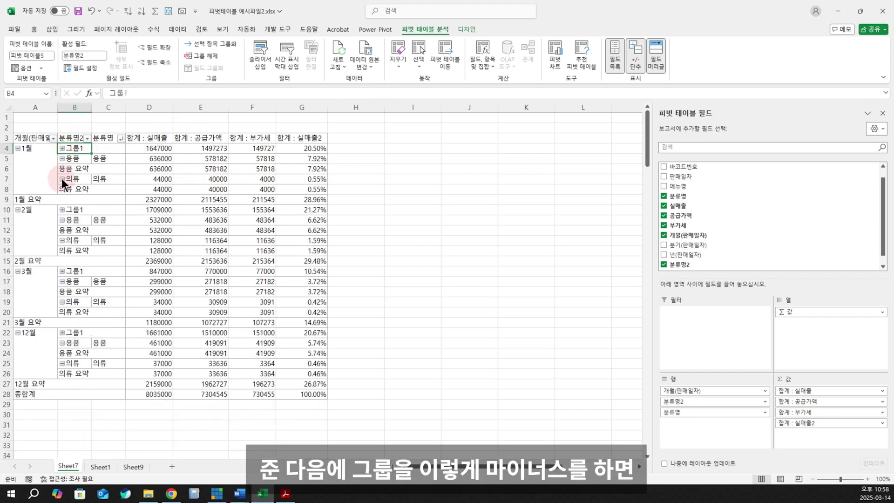
{"action": "left_click", "coordinate": [61, 179]}
{"action": "left_click", "coordinate": [62, 158]}
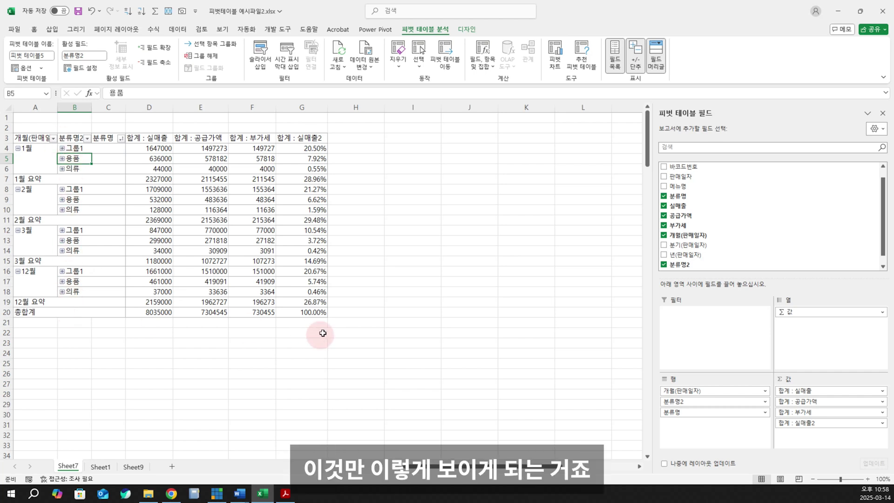
Step: Remove the 분류명 field from the pivot table's rows, keeping 개월(판매일자) and 분류명2
{"action": "left_click_drag", "start_coordinate": [690, 415], "coordinate": [503, 309]}
{"action": "left_click", "coordinate": [73, 149]}
{"action": "left_click_drag", "start_coordinate": [73, 149], "coordinate": [72, 292]}
{"action": "left_click", "coordinate": [406, 310]}
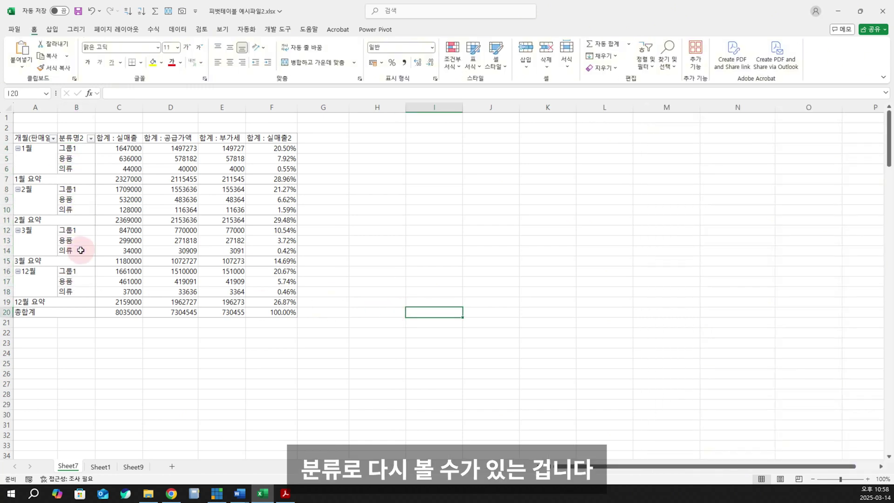
Step: Rename the 그룹1 item of 분류명2 in the pivot table as 식품
{"action": "left_click", "coordinate": [78, 149]}
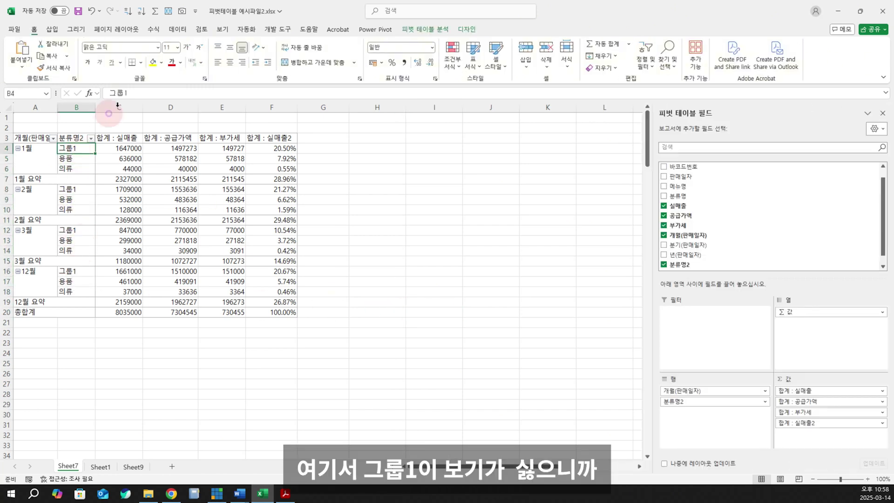
{"action": "left_click_drag", "start_coordinate": [140, 93], "coordinate": [17, 95]}
{"action": "type", "text": "식품"}
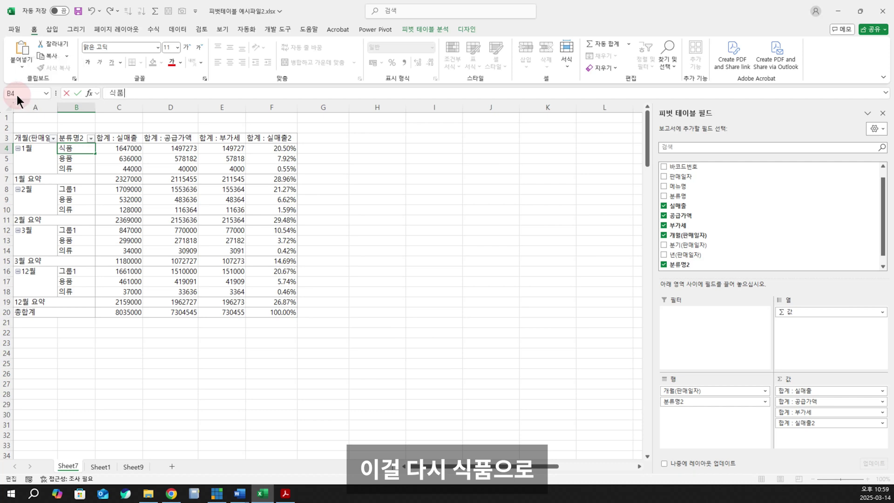
{"action": "key", "text": "Return"}
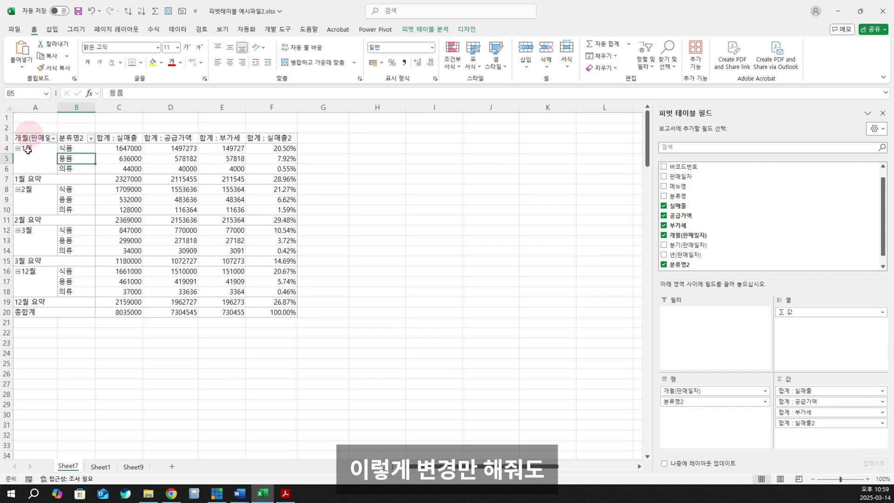
{"action": "left_click", "coordinate": [119, 230]}
{"action": "left_click", "coordinate": [71, 148]}
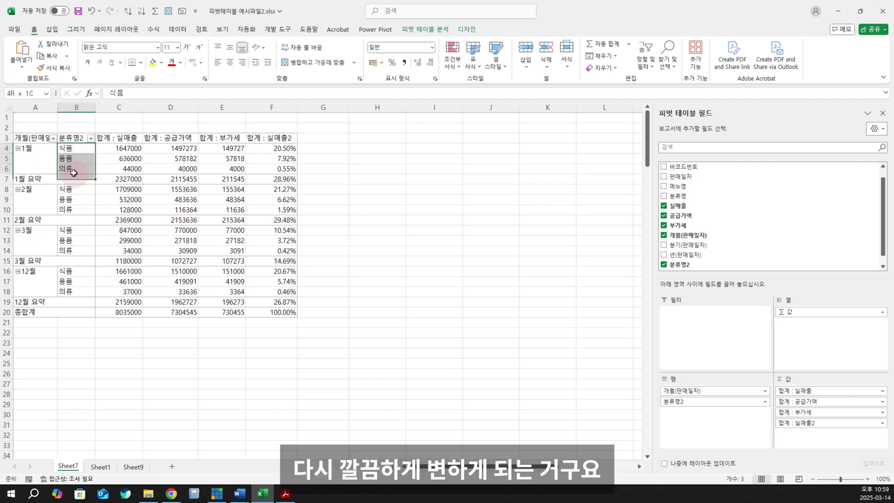
{"action": "left_click", "coordinate": [74, 149]}
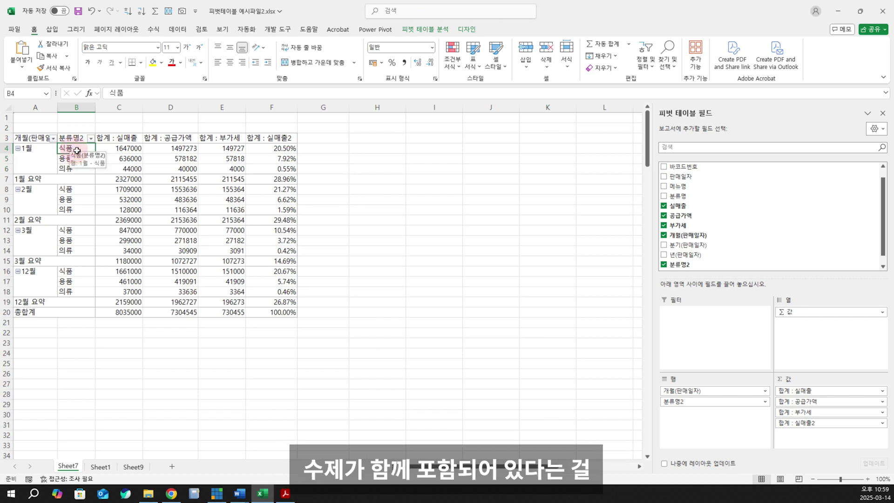
Step: Hide the monthly 요약 rows by setting the pivot table's subtotals to 부분합 표시 안 함
{"action": "left_click", "coordinate": [29, 180]}
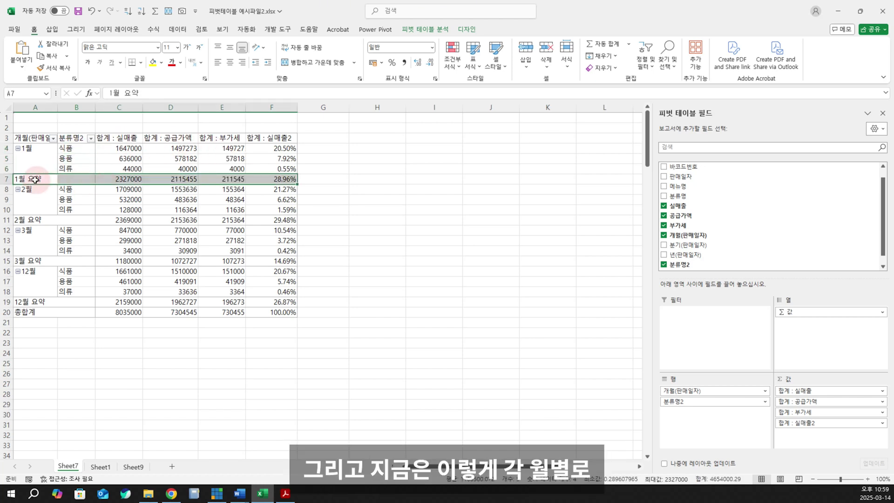
{"action": "left_click", "coordinate": [29, 184]}
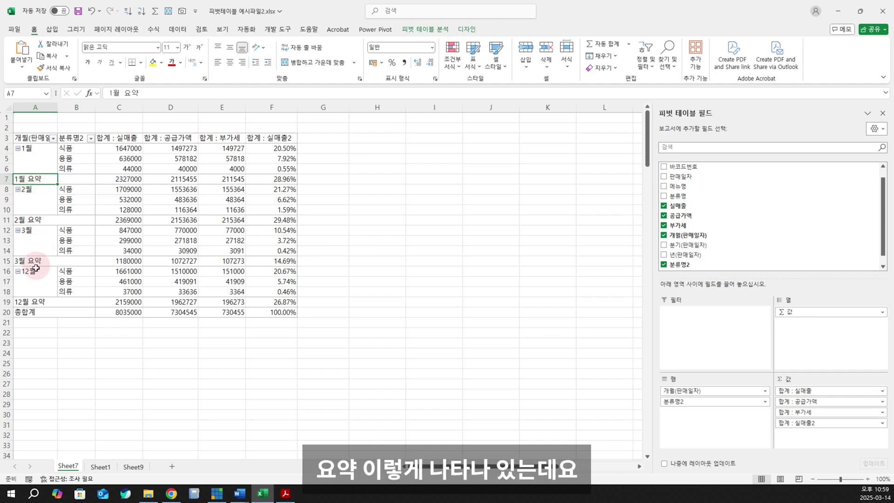
{"action": "left_click", "coordinate": [275, 179]}
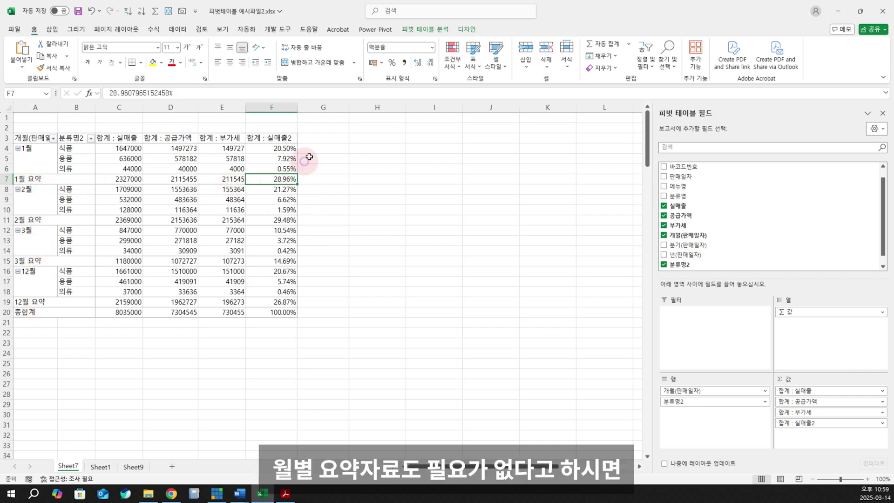
{"action": "left_click", "coordinate": [467, 30]}
{"action": "left_click", "coordinate": [23, 61]}
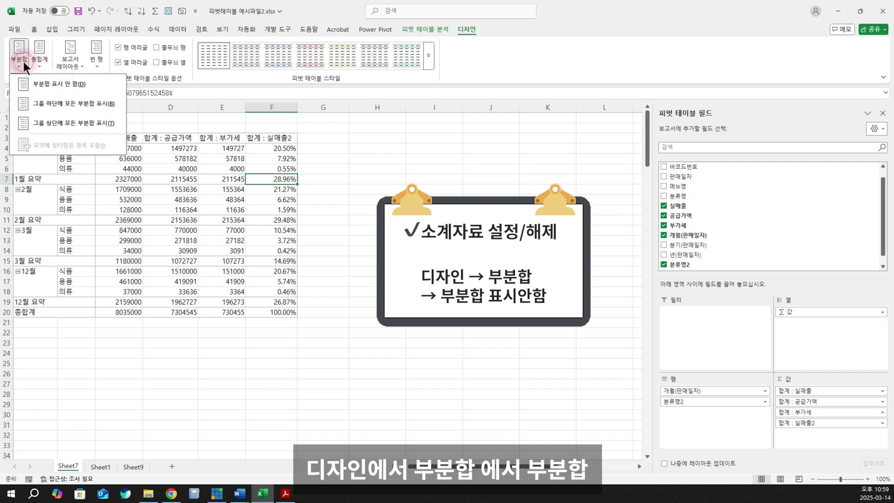
{"action": "left_click", "coordinate": [77, 83]}
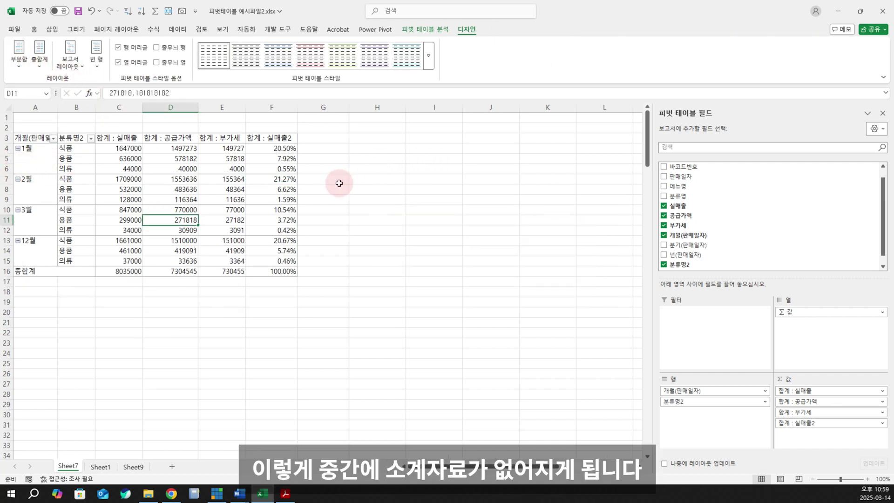
Step: Turn off the pivot table's grand totals for rows and columns (행 및 열의 총합계 해제)
{"action": "left_click", "coordinate": [44, 271]}
{"action": "left_click", "coordinate": [37, 62]}
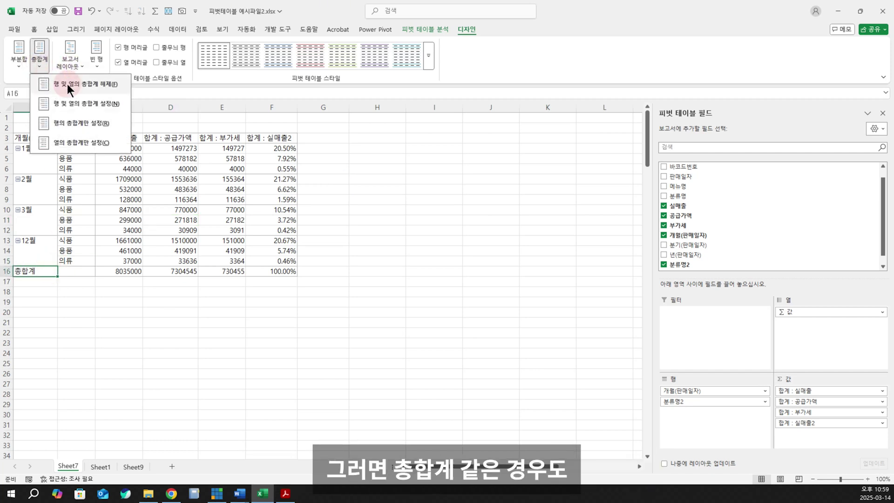
{"action": "left_click", "coordinate": [107, 85]}
{"action": "left_click", "coordinate": [119, 212]}
{"action": "left_click_drag", "start_coordinate": [35, 159], "coordinate": [247, 281]}
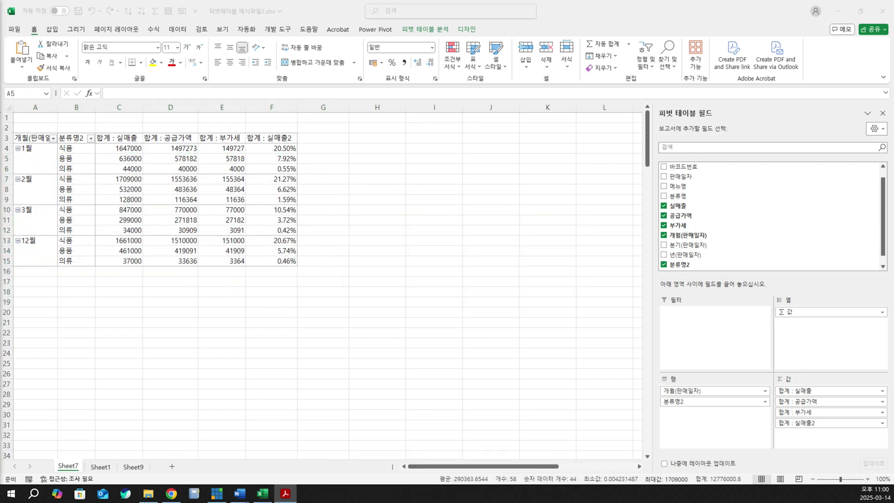